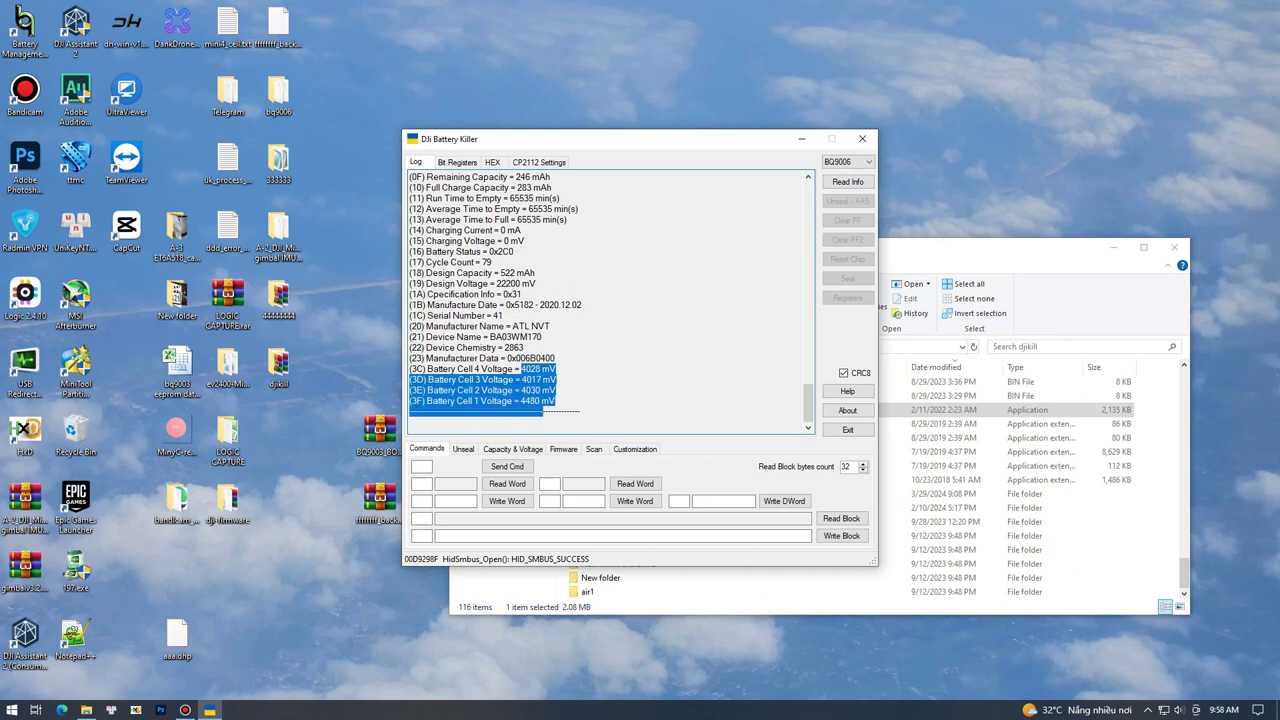
Set the chip type to BQ9003, try to unseal the chip, and mark the unseal result in the log.
{"action": "left_click", "coordinate": [849, 162]}
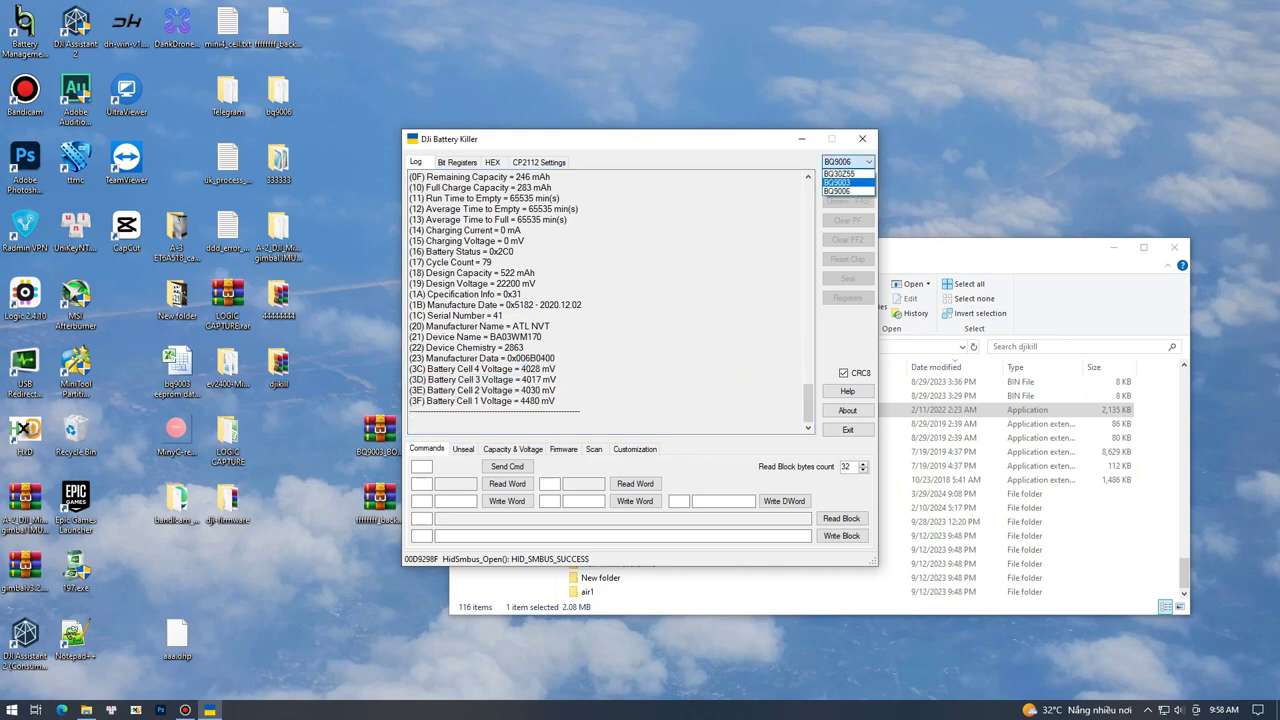
{"action": "left_click", "coordinate": [846, 180]}
{"action": "left_click", "coordinate": [847, 201]}
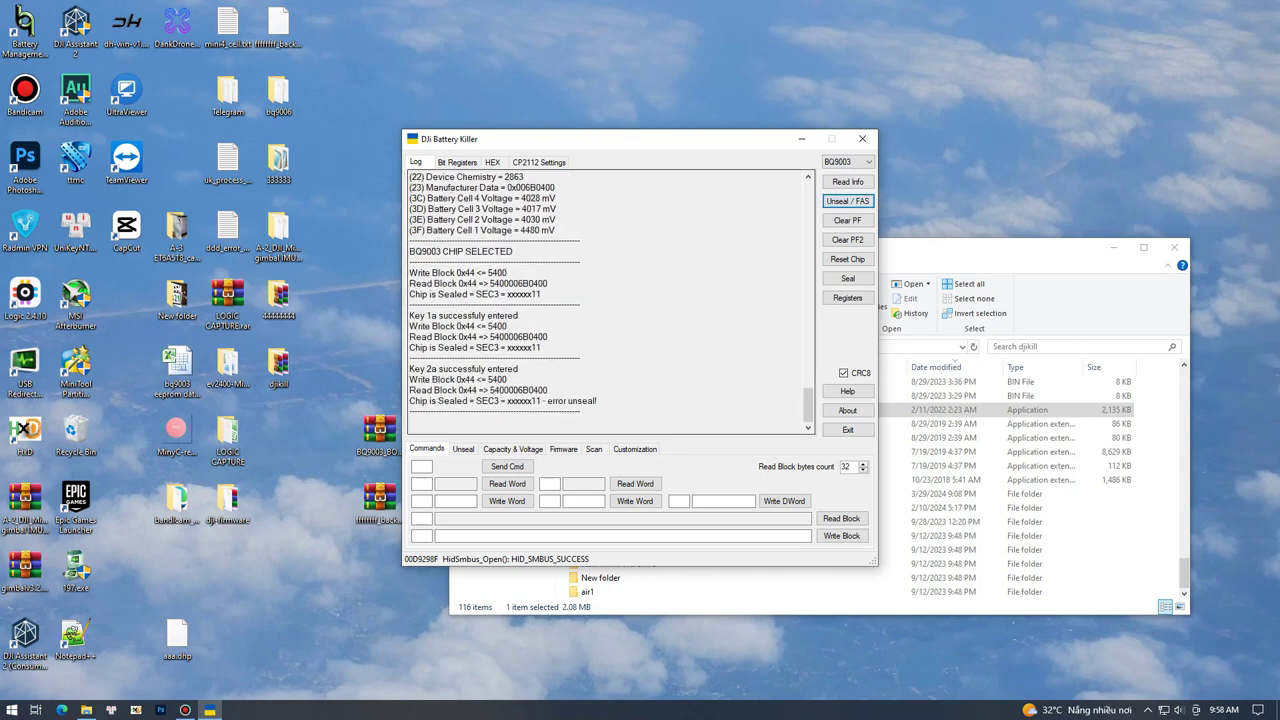
{"action": "left_click_drag", "start_coordinate": [409, 401], "coordinate": [597, 401]}
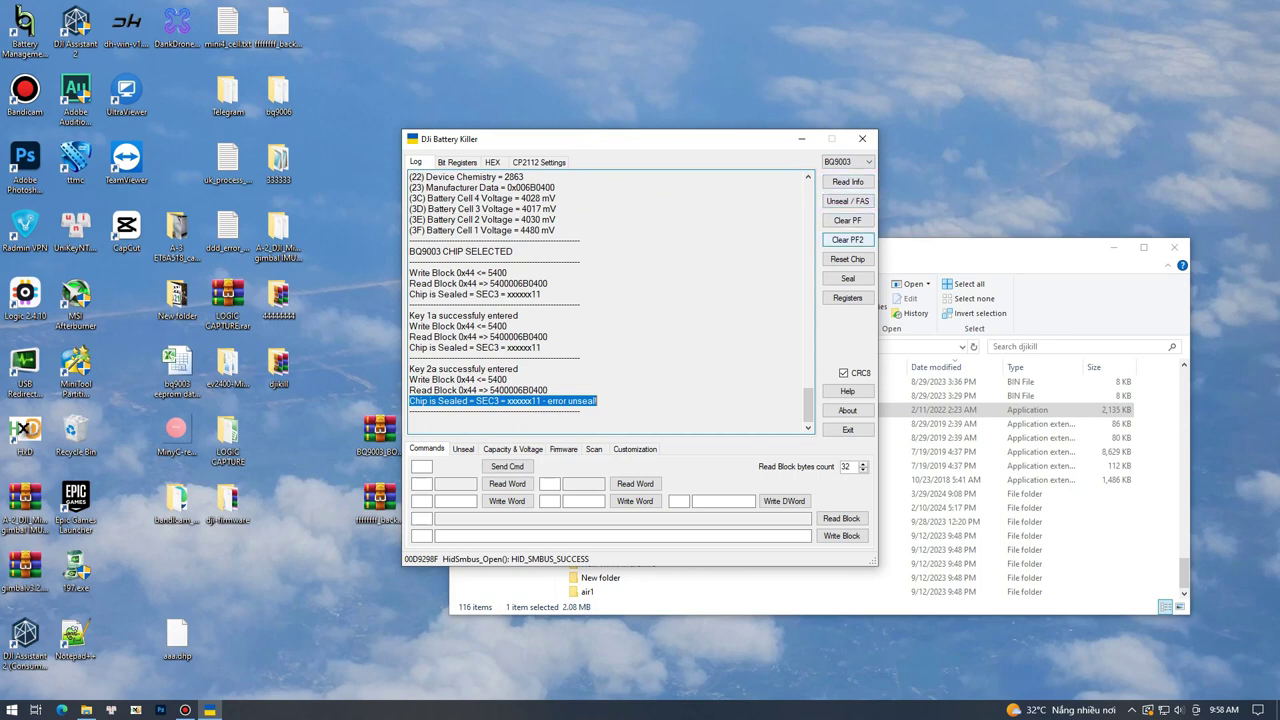
Open New Text Document.txt from the normal subfolder of the bq9006 folder on the desktop.
{"action": "double_click", "coordinate": [278, 95]}
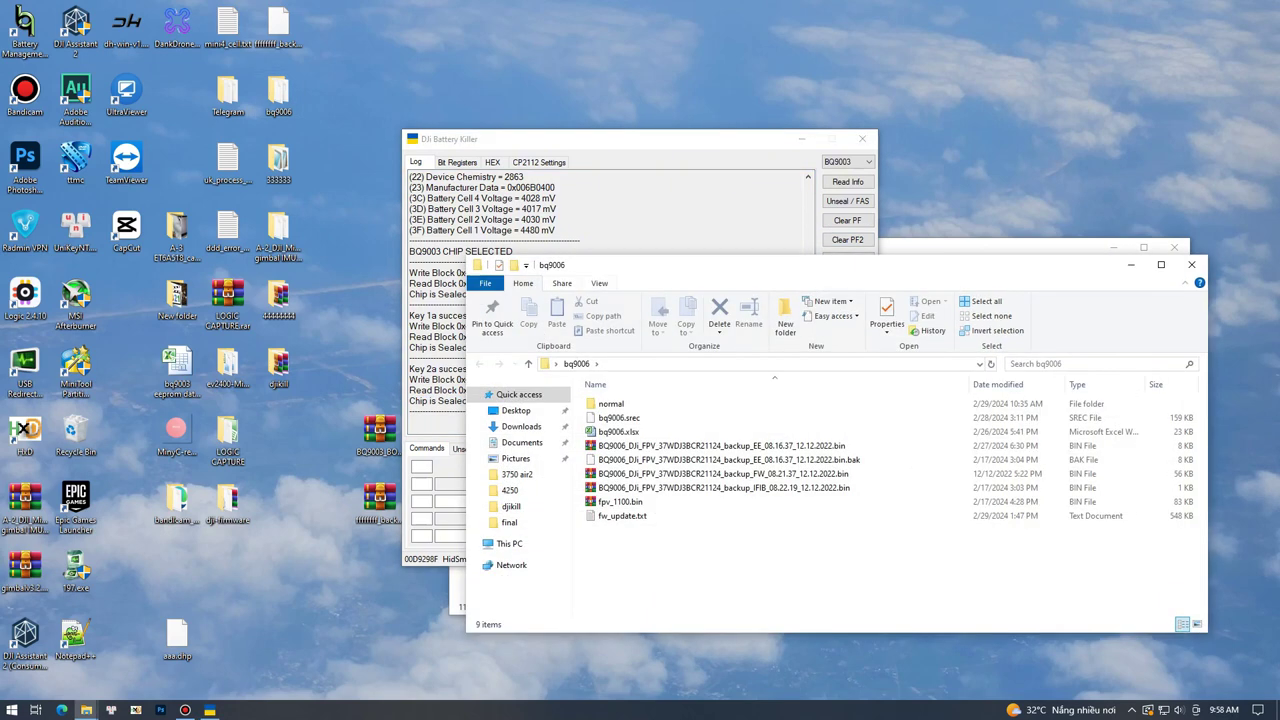
{"action": "left_click_drag", "start_coordinate": [720, 265], "coordinate": [634, 112]}
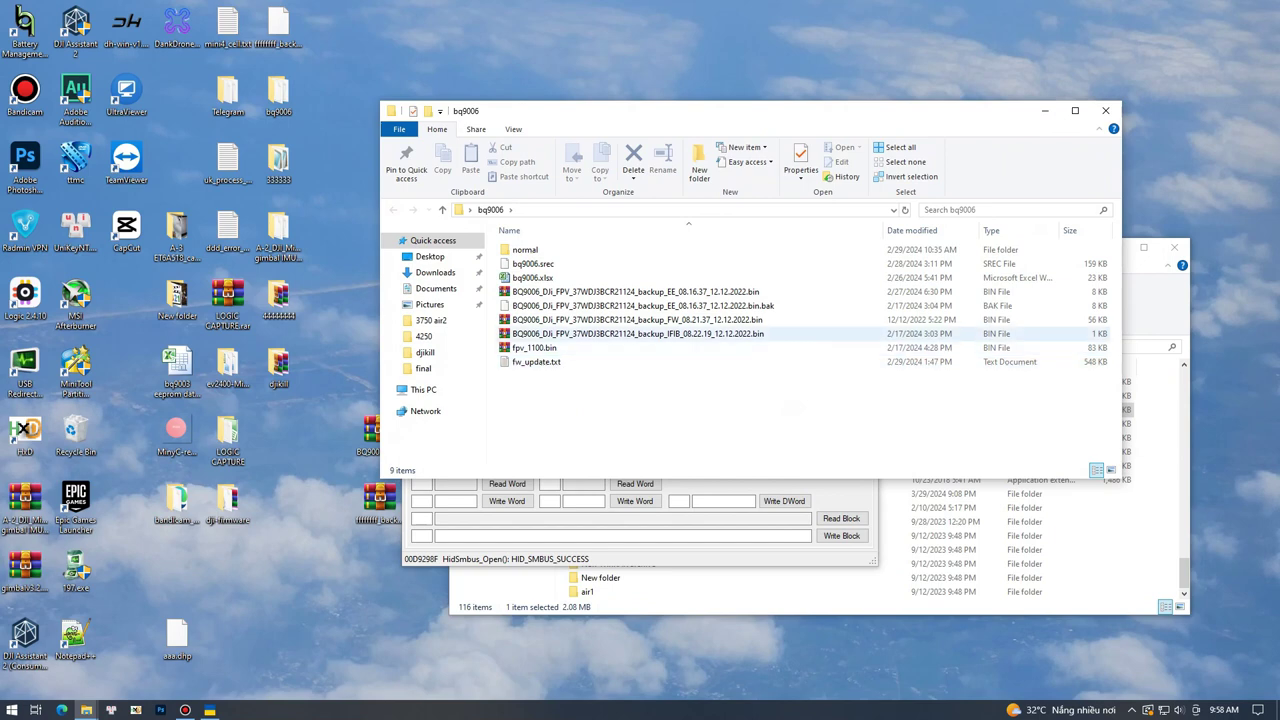
{"action": "left_click", "coordinate": [540, 264]}
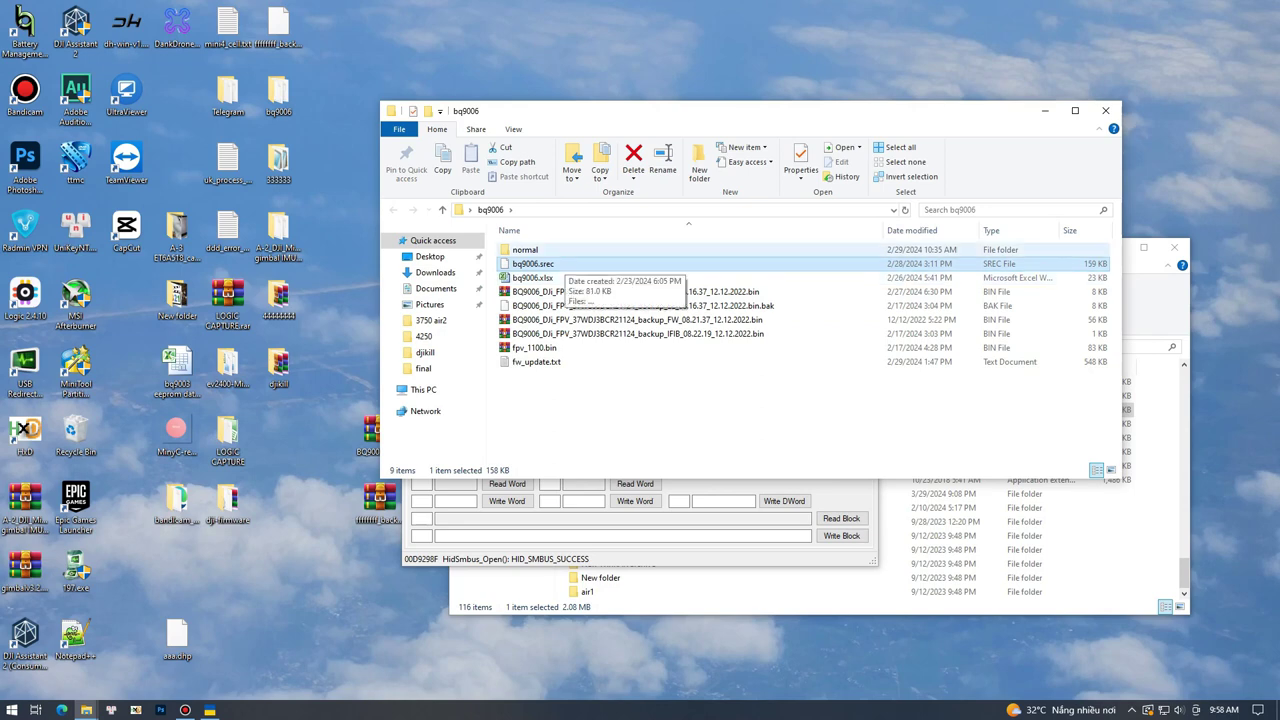
{"action": "double_click", "coordinate": [525, 249]}
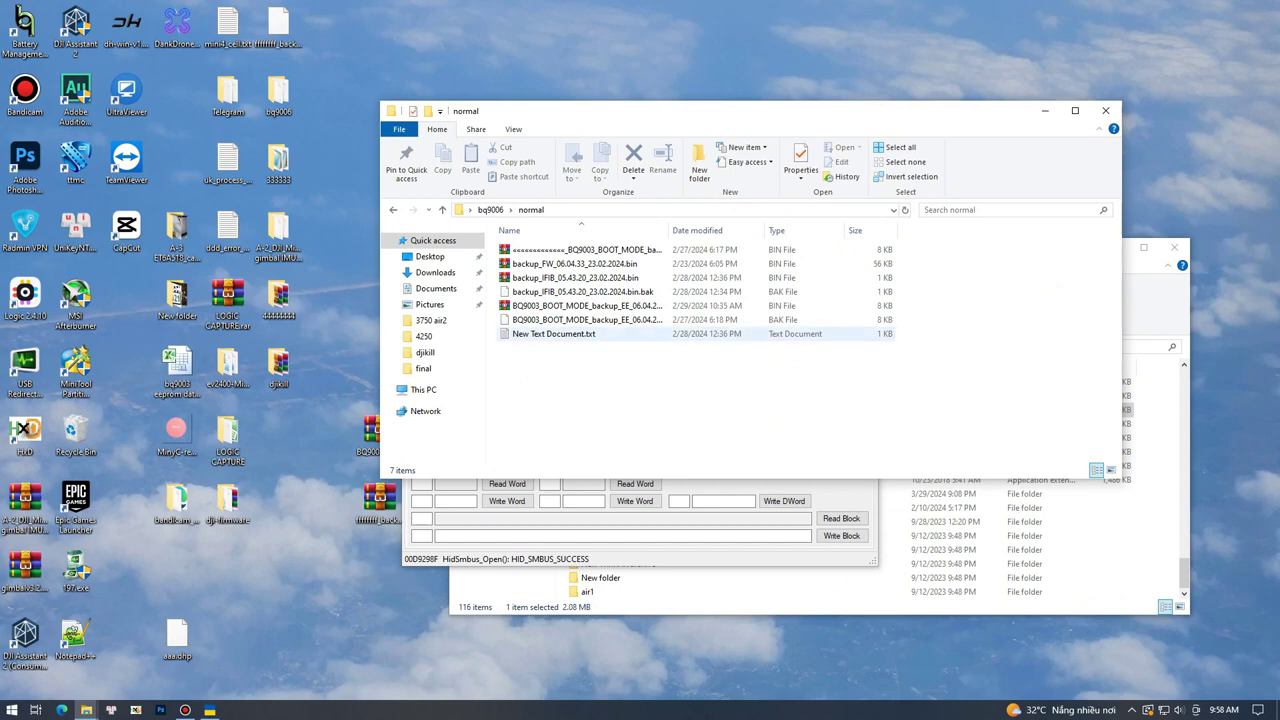
{"action": "double_click", "coordinate": [556, 334]}
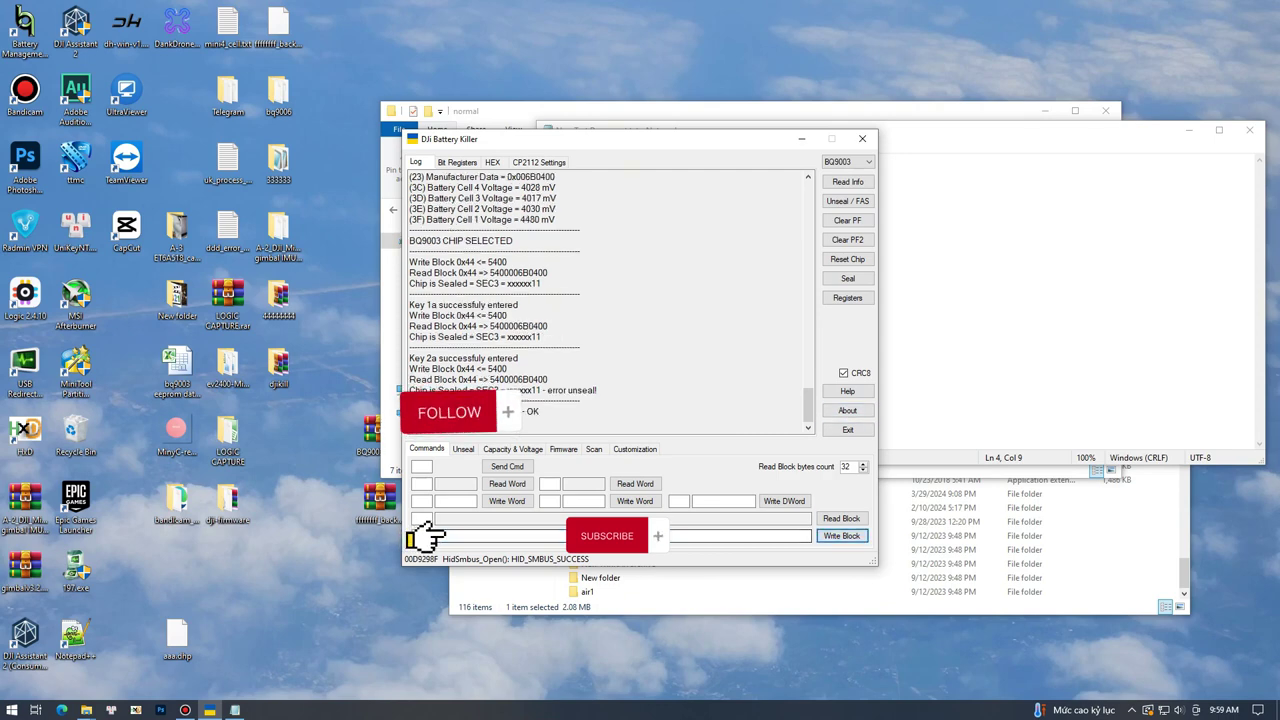
Paste the copied unseal key data as block data, write it to the chip, and read the bit registers.
{"action": "right_click", "coordinate": [625, 536]}
{"action": "left_click", "coordinate": [657, 413]}
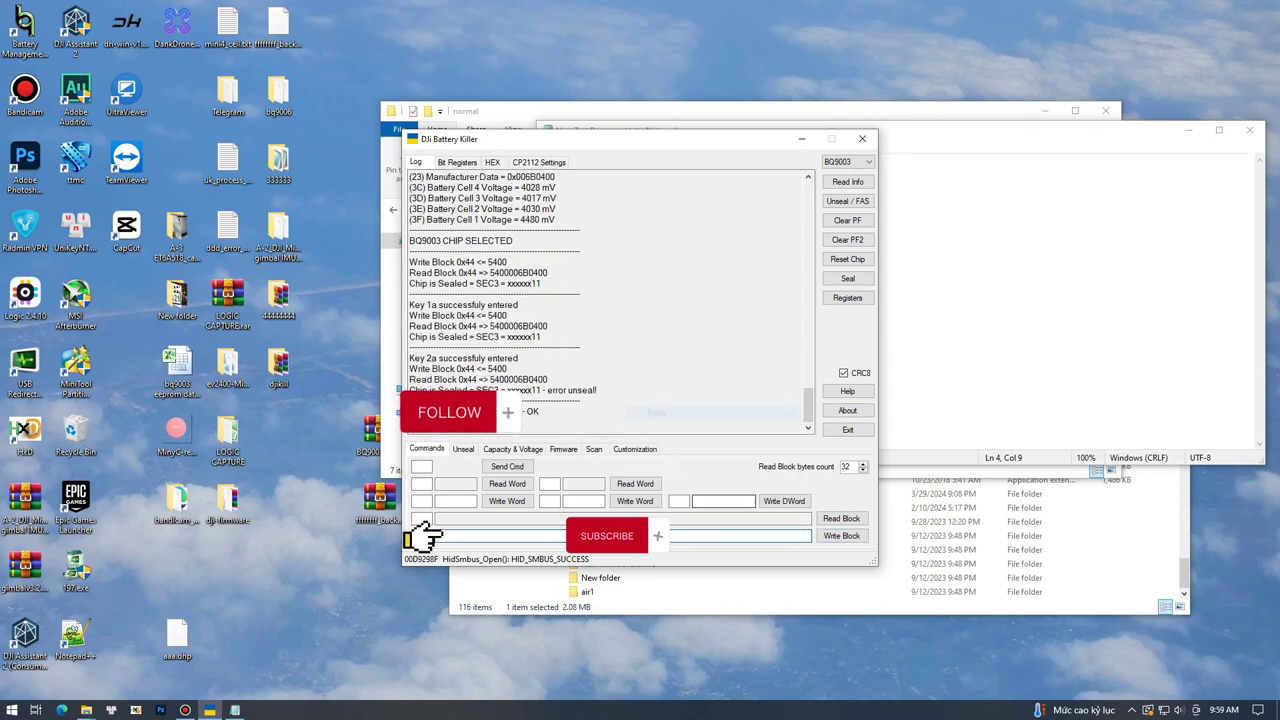
{"action": "left_click", "coordinate": [842, 536]}
{"action": "left_click", "coordinate": [848, 298]}
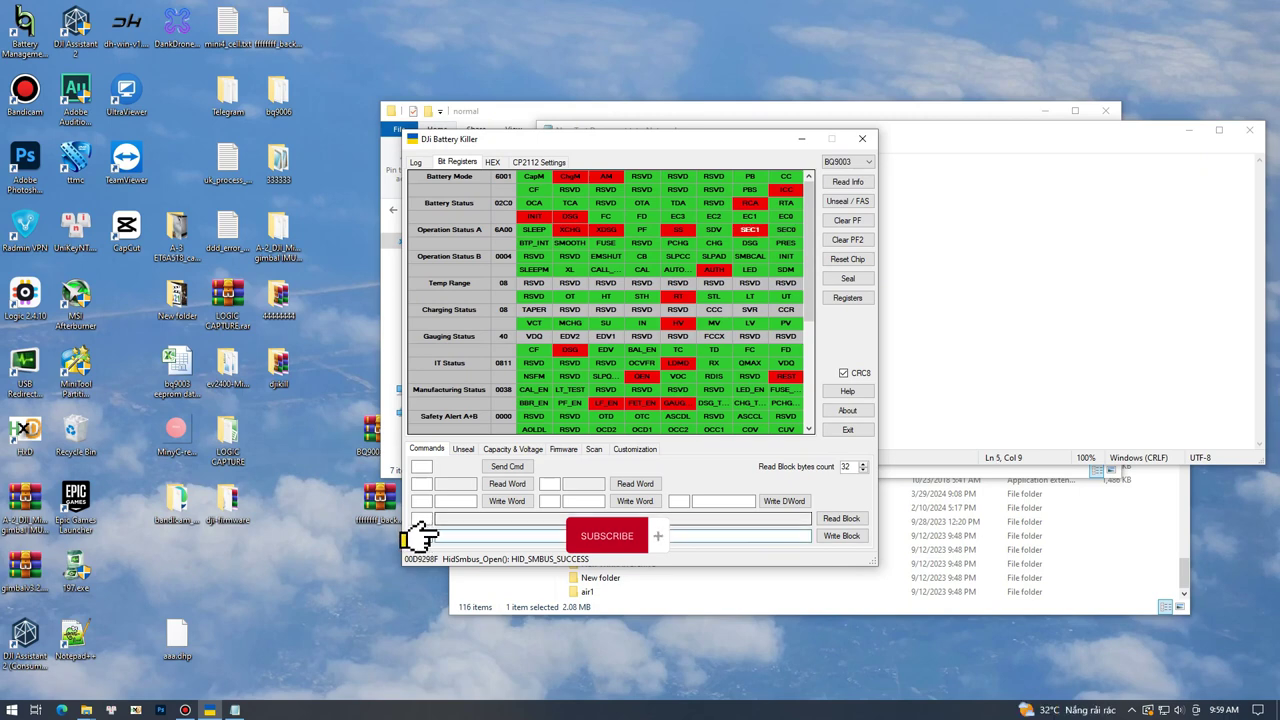
Paste the full-access key data as block data, read the battery info, and mark the chip's access state in the log.
{"action": "right_click", "coordinate": [628, 536]}
{"action": "left_click", "coordinate": [662, 408]}
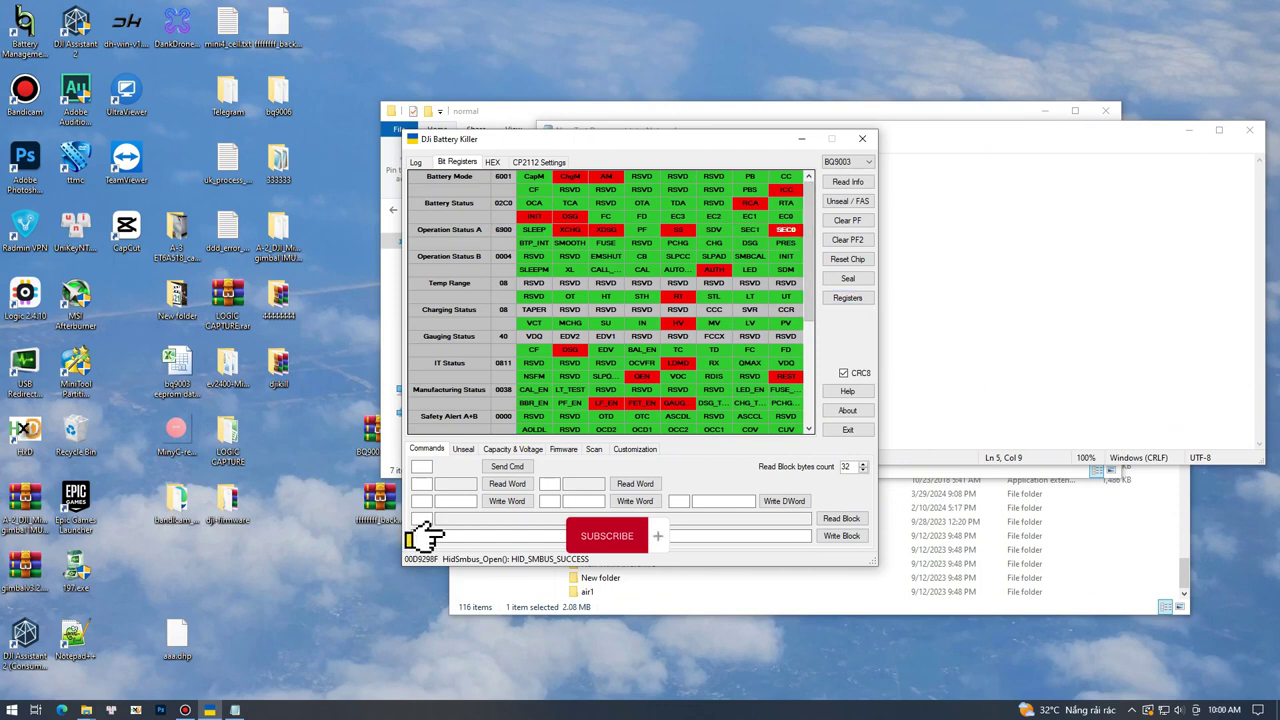
{"action": "left_click", "coordinate": [848, 182]}
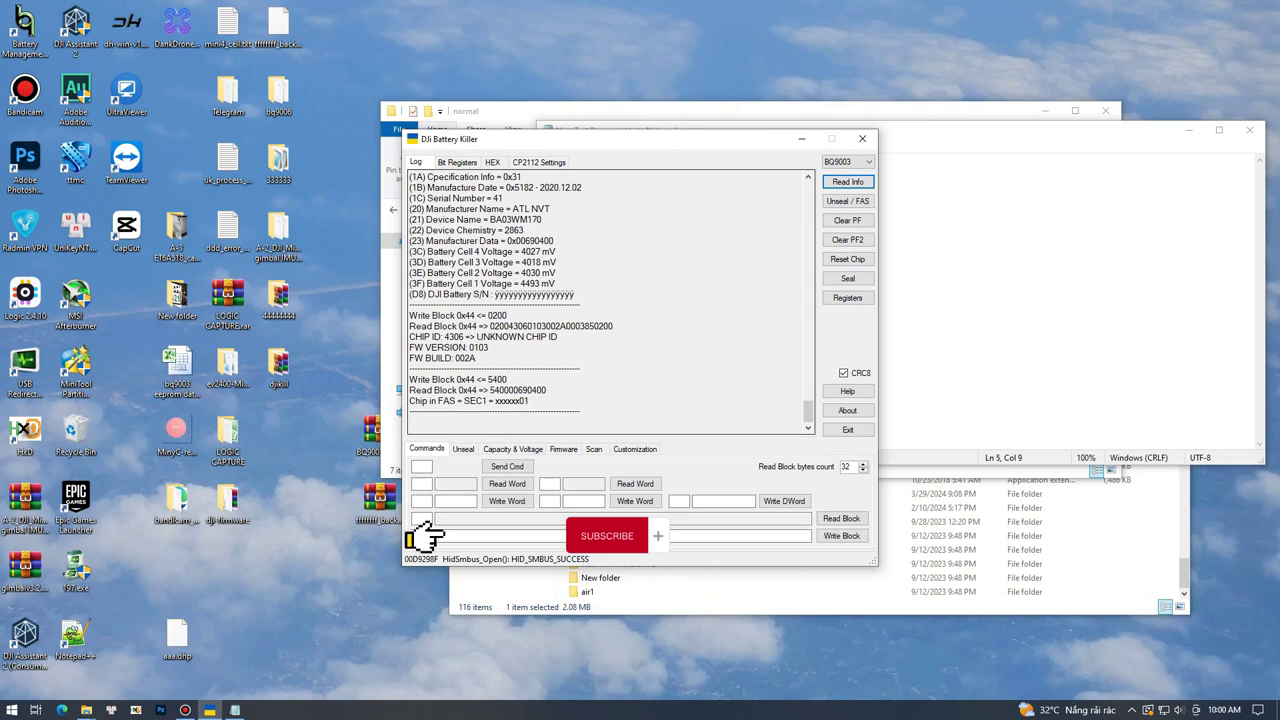
{"action": "left_click_drag", "start_coordinate": [409, 401], "coordinate": [530, 401]}
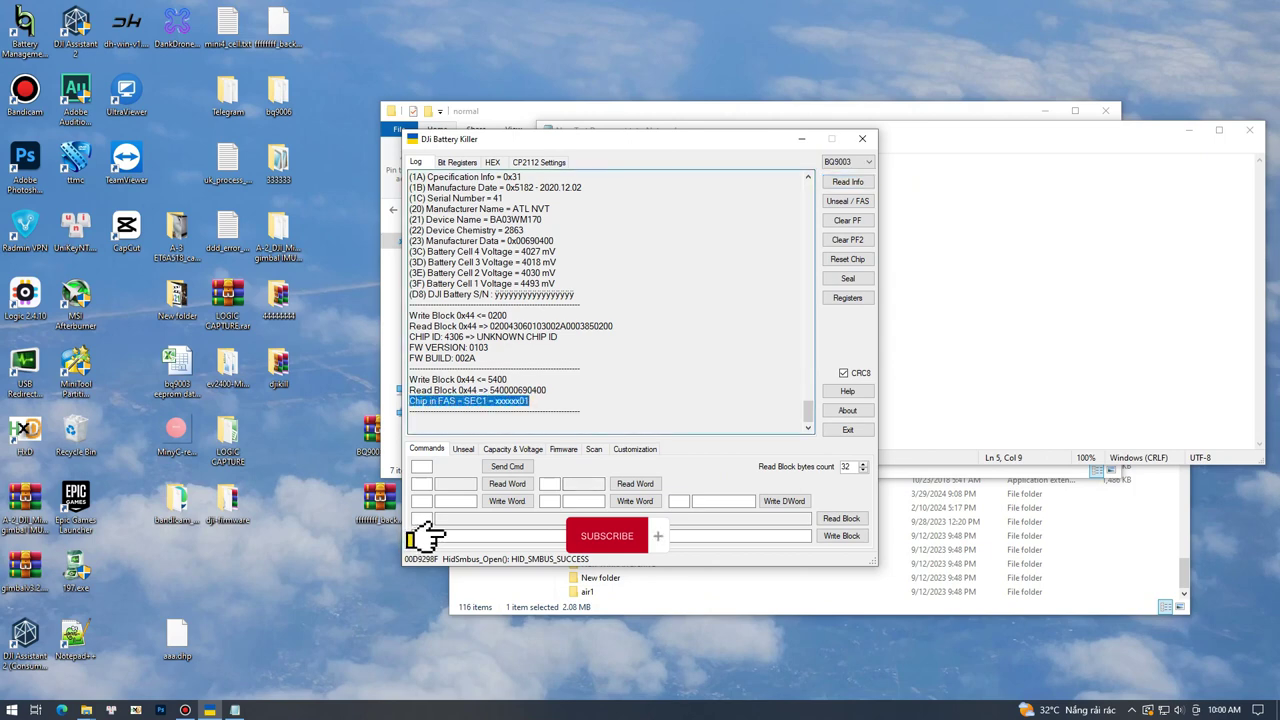
Read the chip's customization parameters with the air_3850_mini3 profile and review the gauging, protection and charging values.
{"action": "left_click", "coordinate": [635, 449]}
{"action": "left_click", "coordinate": [845, 467]}
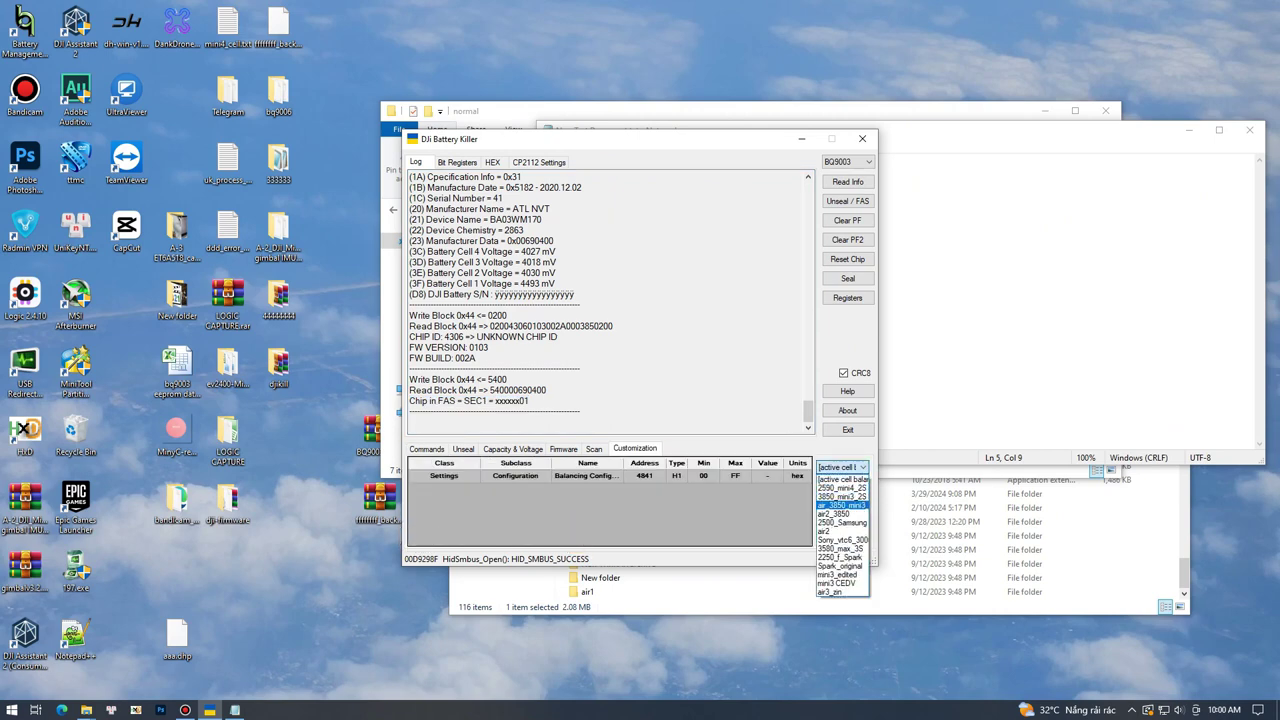
{"action": "left_click", "coordinate": [842, 505]}
{"action": "left_click", "coordinate": [842, 517]}
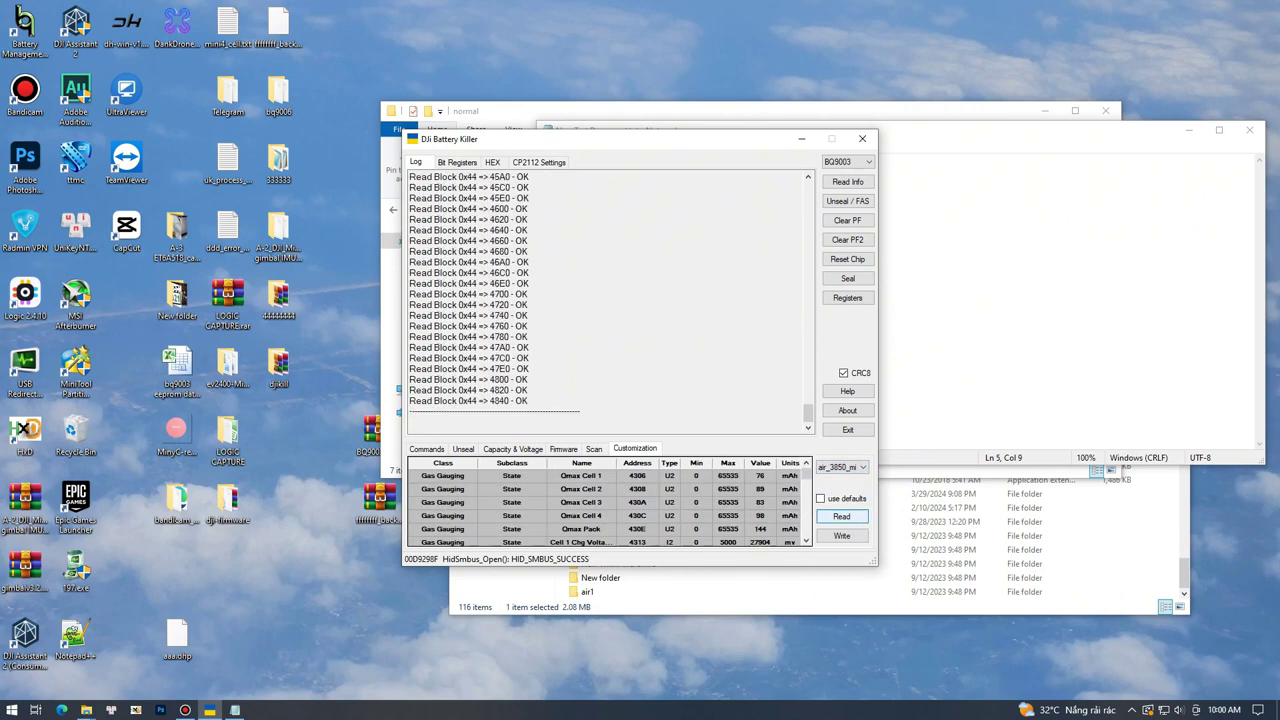
{"action": "scroll", "coordinate": [764, 504], "scroll_direction": "down", "scroll_amount": 5}
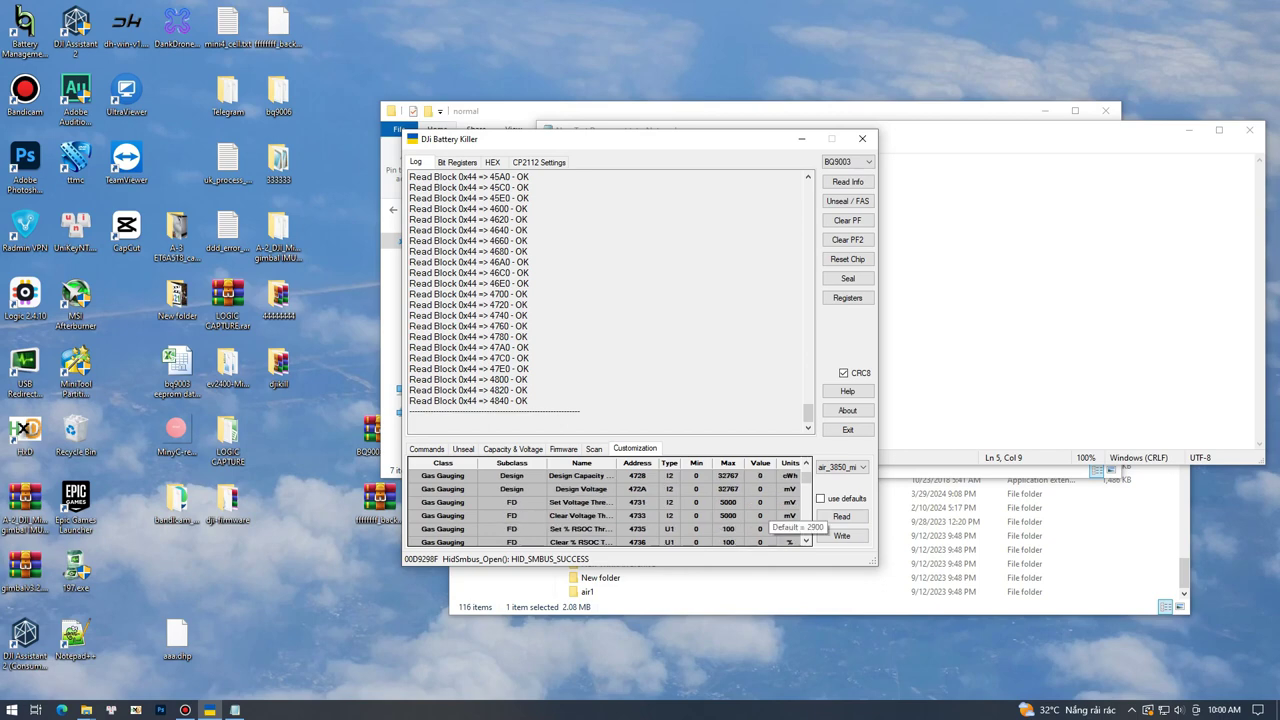
{"action": "scroll", "coordinate": [780, 520], "scroll_direction": "down", "scroll_amount": 6}
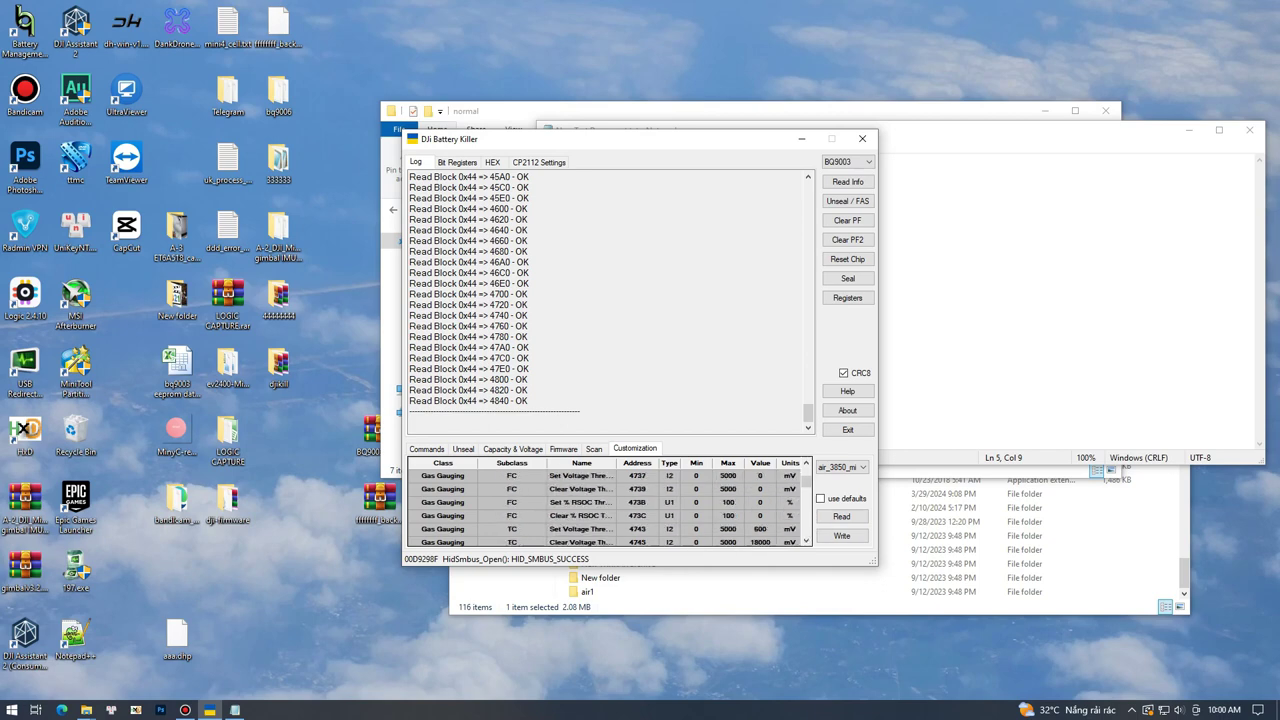
{"action": "scroll", "coordinate": [608, 508], "scroll_direction": "down", "scroll_amount": 8}
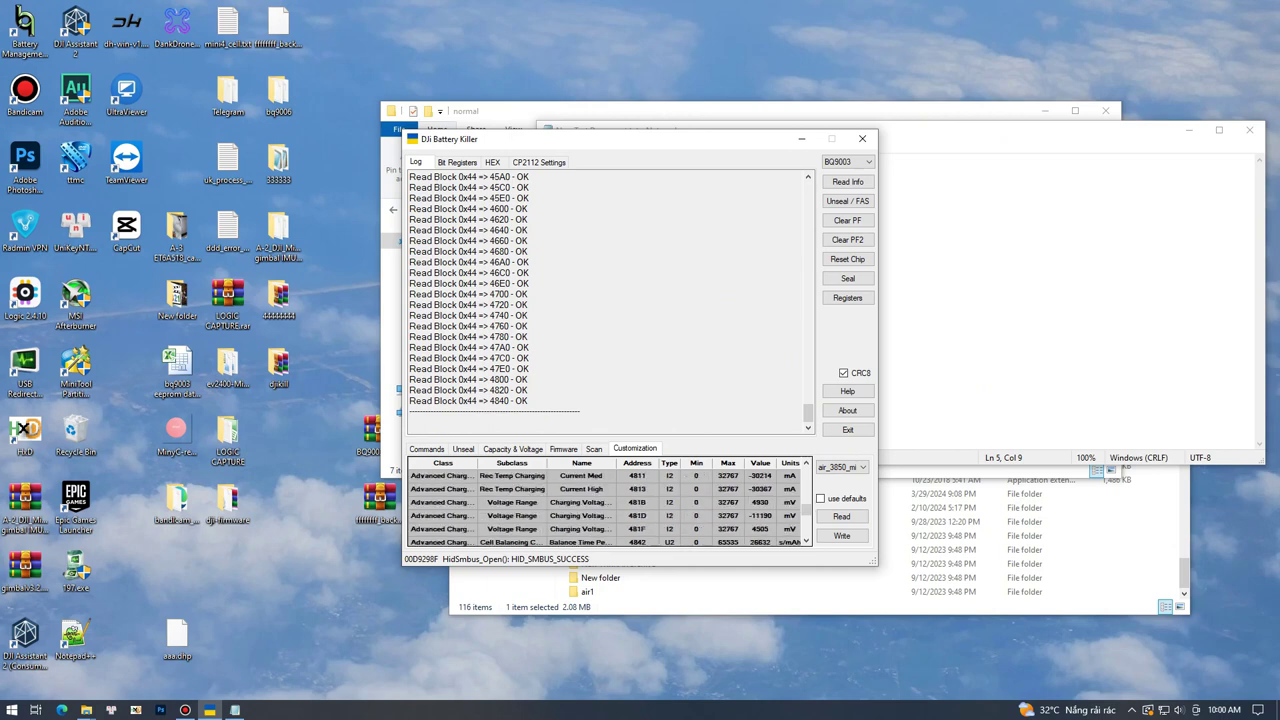
{"action": "scroll", "coordinate": [608, 508], "scroll_direction": "down", "scroll_amount": 3}
{"action": "scroll", "coordinate": [608, 505], "scroll_direction": "up", "scroll_amount": 15}
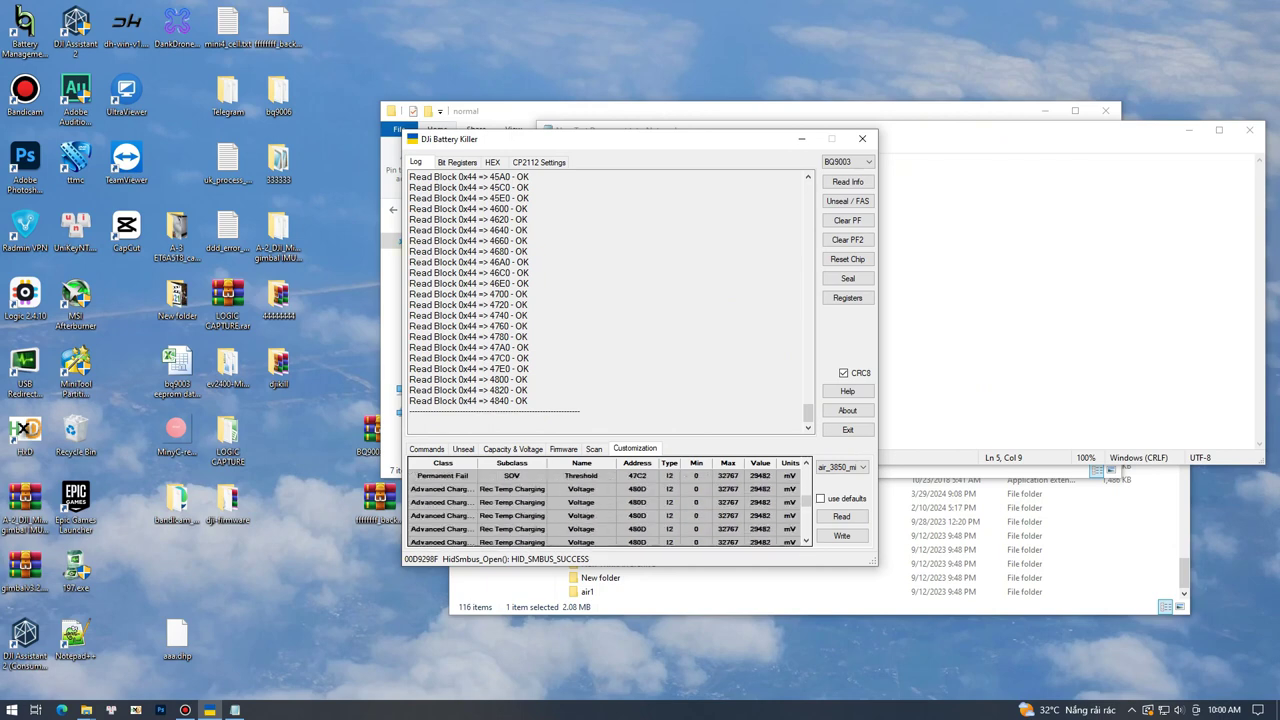
Put the chip into boot mode, reread the battery info, and check the Manufacturer Data line in the log.
{"action": "left_click", "coordinate": [563, 449]}
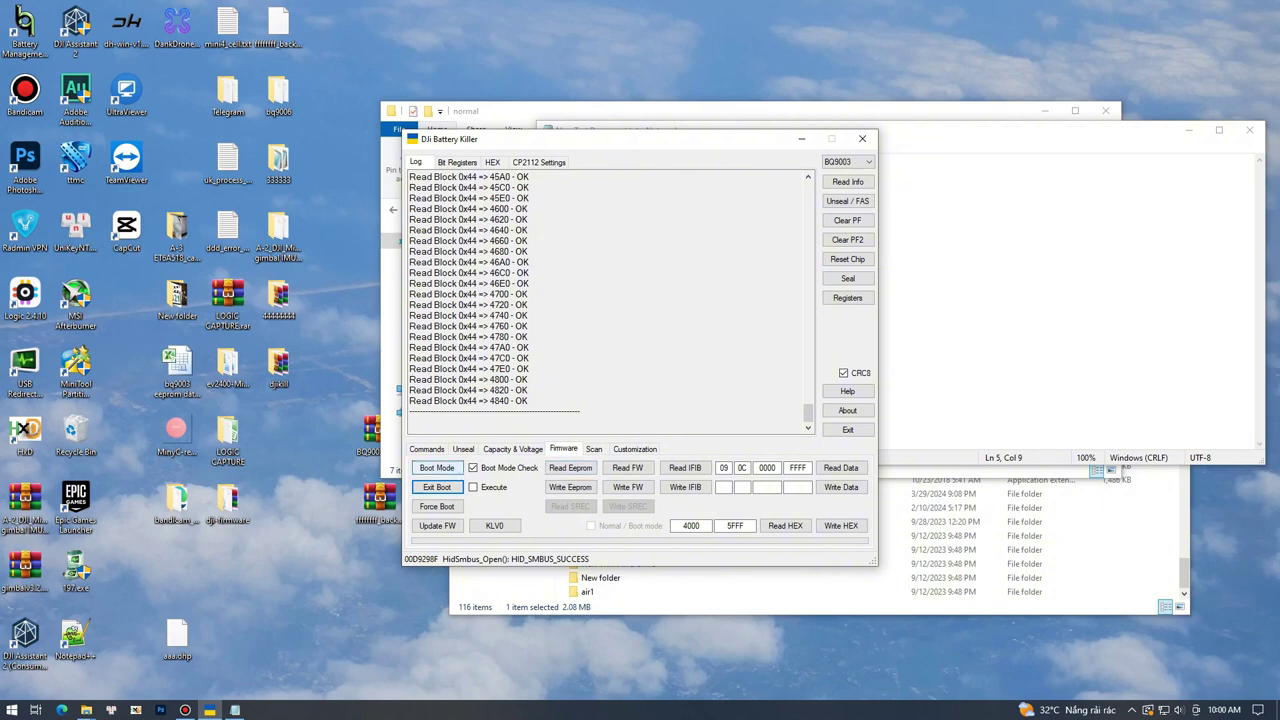
{"action": "left_click", "coordinate": [437, 467]}
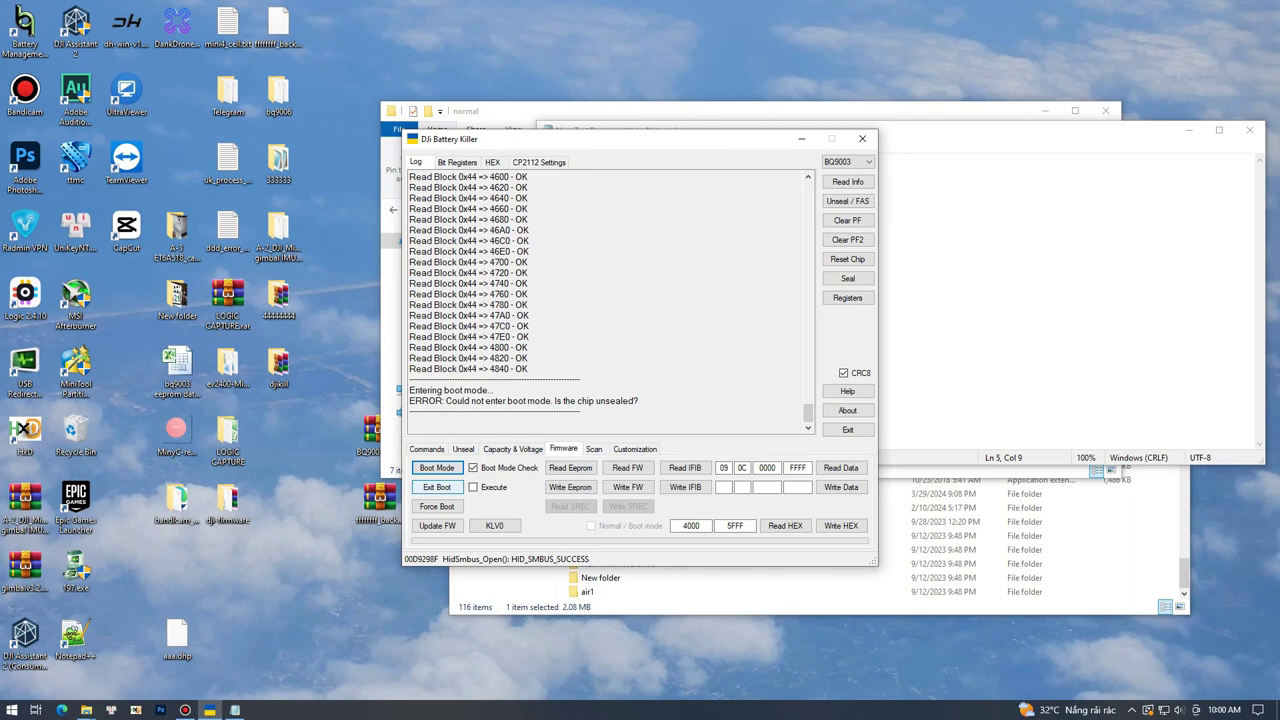
{"action": "left_click", "coordinate": [848, 182]}
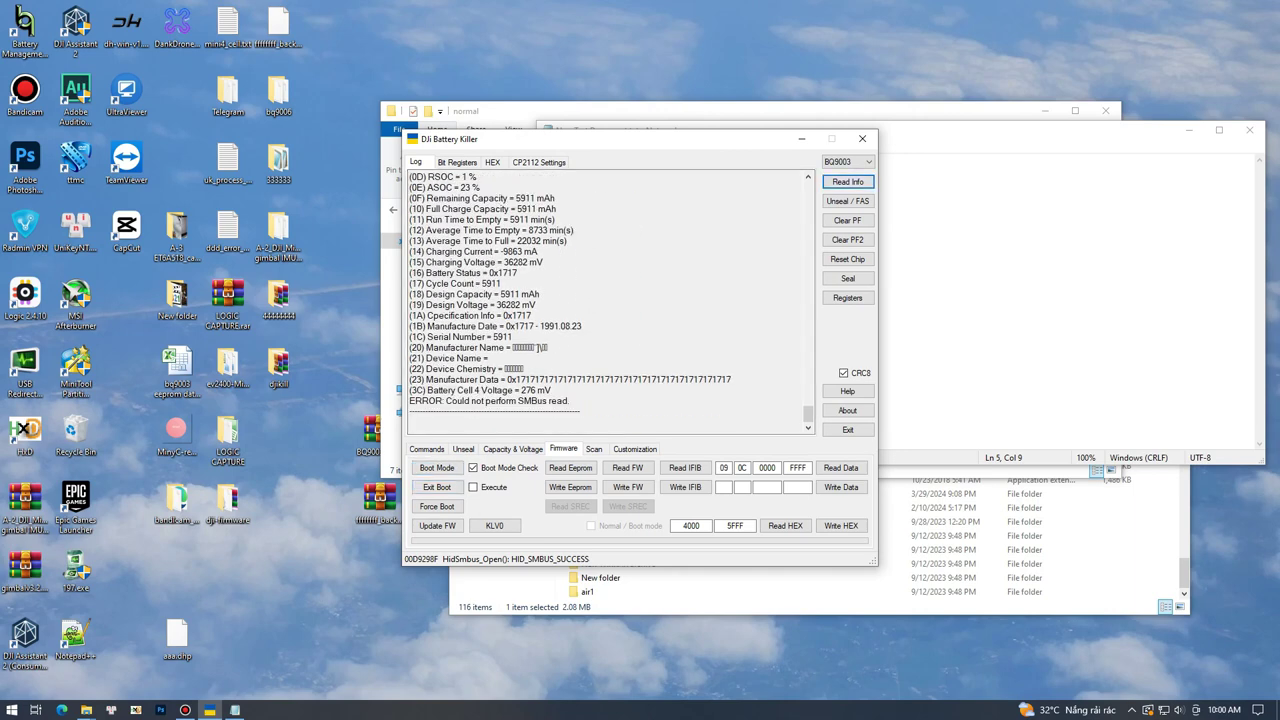
{"action": "left_click_drag", "start_coordinate": [409, 380], "coordinate": [732, 380]}
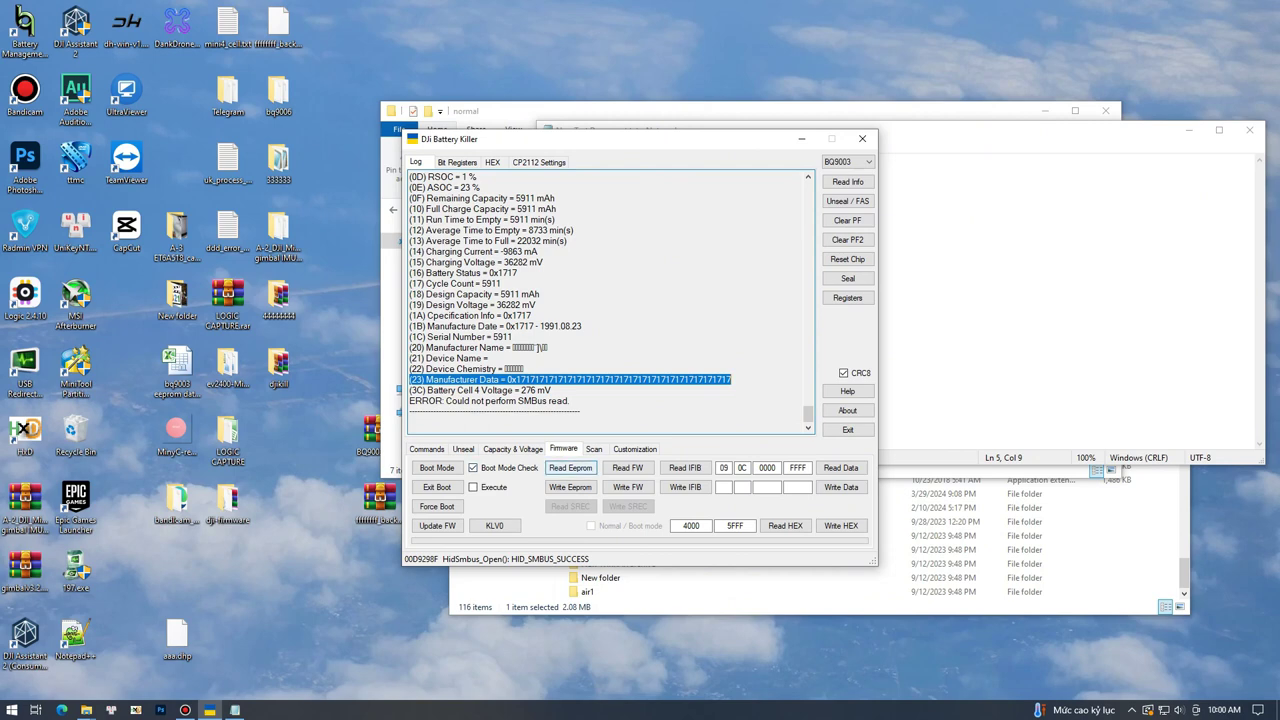
Turn off the boot mode check and back up the chip's EEPROM, FW and IFIB to files.
{"action": "left_click", "coordinate": [570, 467]}
{"action": "left_click", "coordinate": [474, 468]}
{"action": "left_click", "coordinate": [570, 467]}
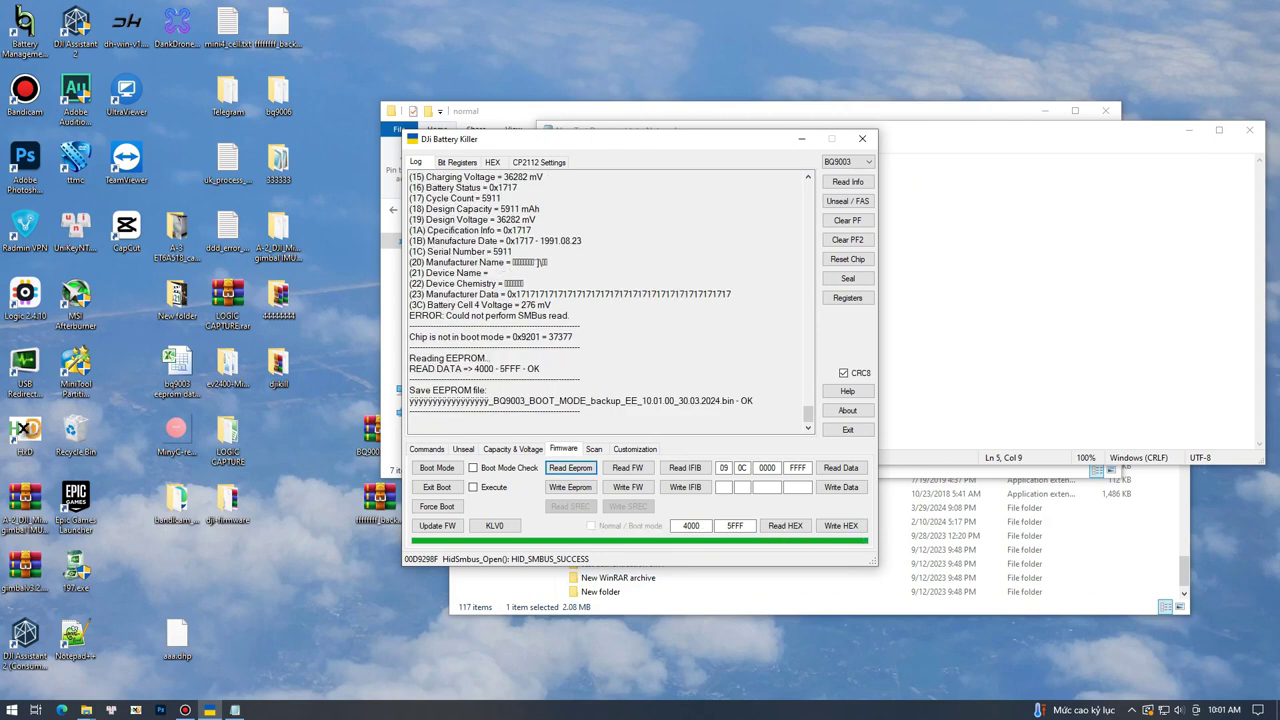
{"action": "left_click", "coordinate": [627, 467]}
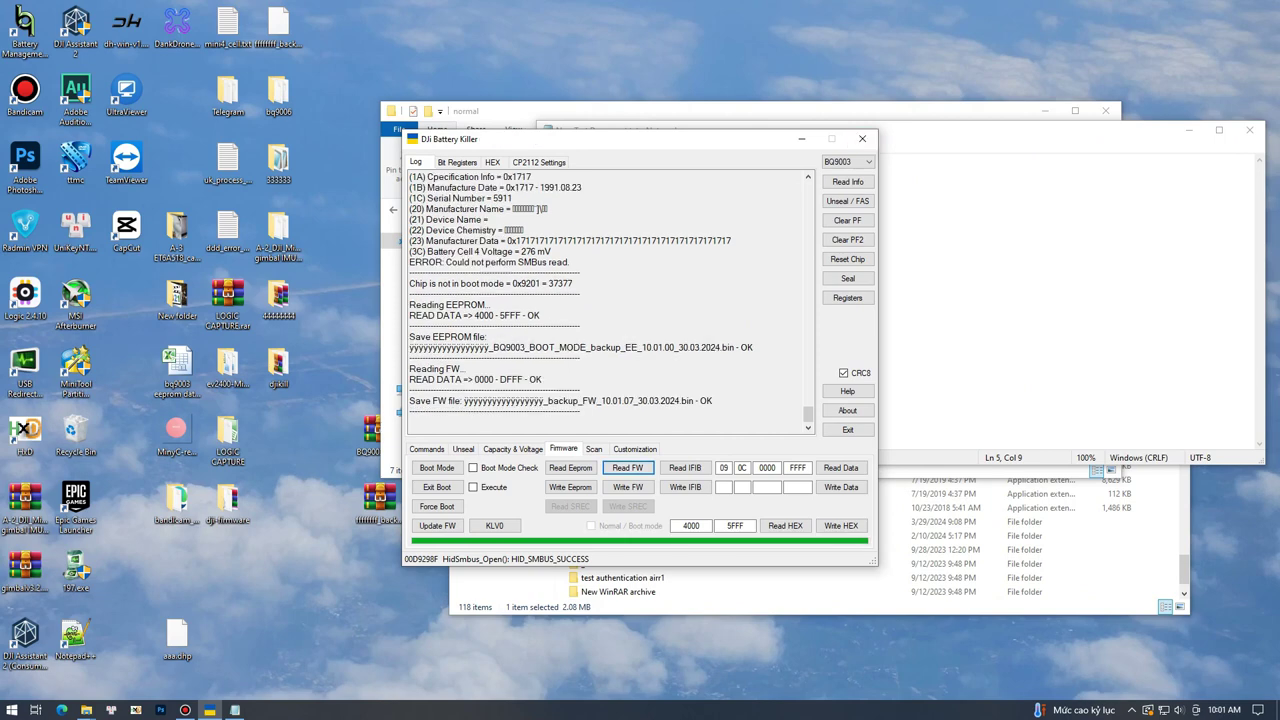
{"action": "left_click", "coordinate": [685, 467]}
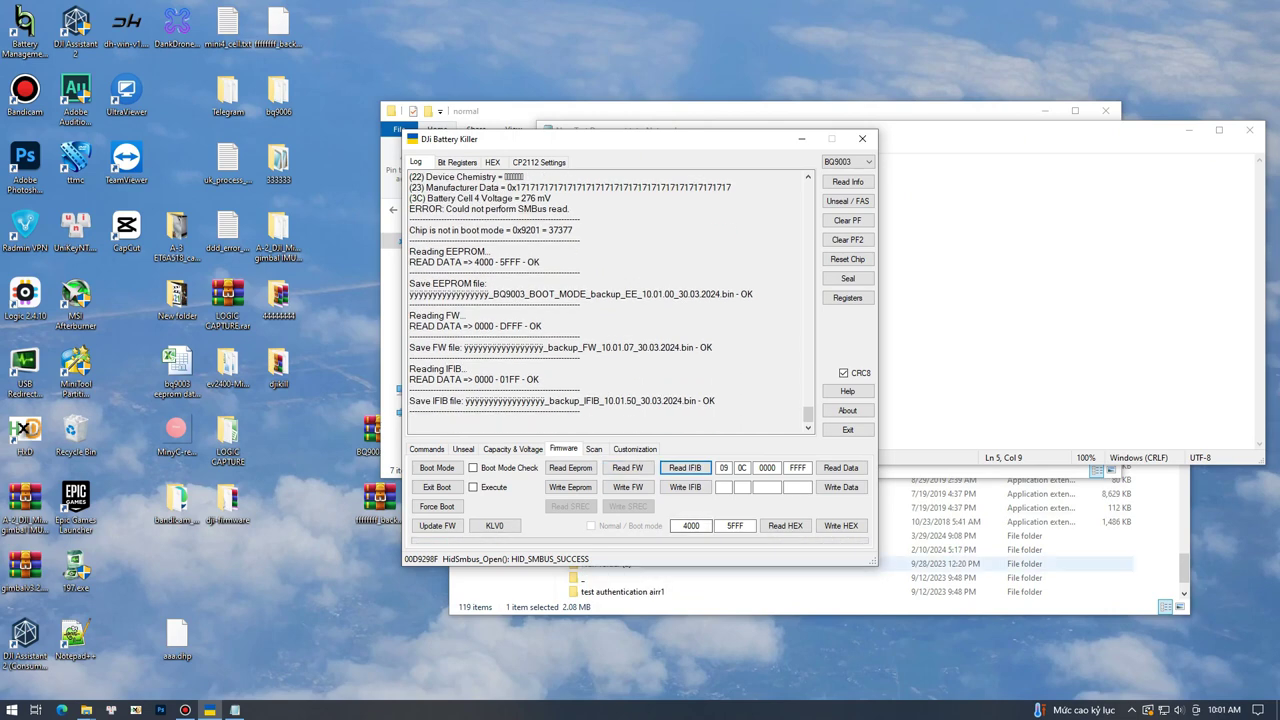
Locate the three newest backups in the djikill folder and open the BQ9003_BOOT_MODE_backup_EE_10.01.00_30.03.2024.bin file in HxD.
{"action": "left_click", "coordinate": [605, 564]}
{"action": "left_click_drag", "start_coordinate": [1184, 568], "coordinate": [983, 433]}
{"action": "left_click", "coordinate": [498, 393]}
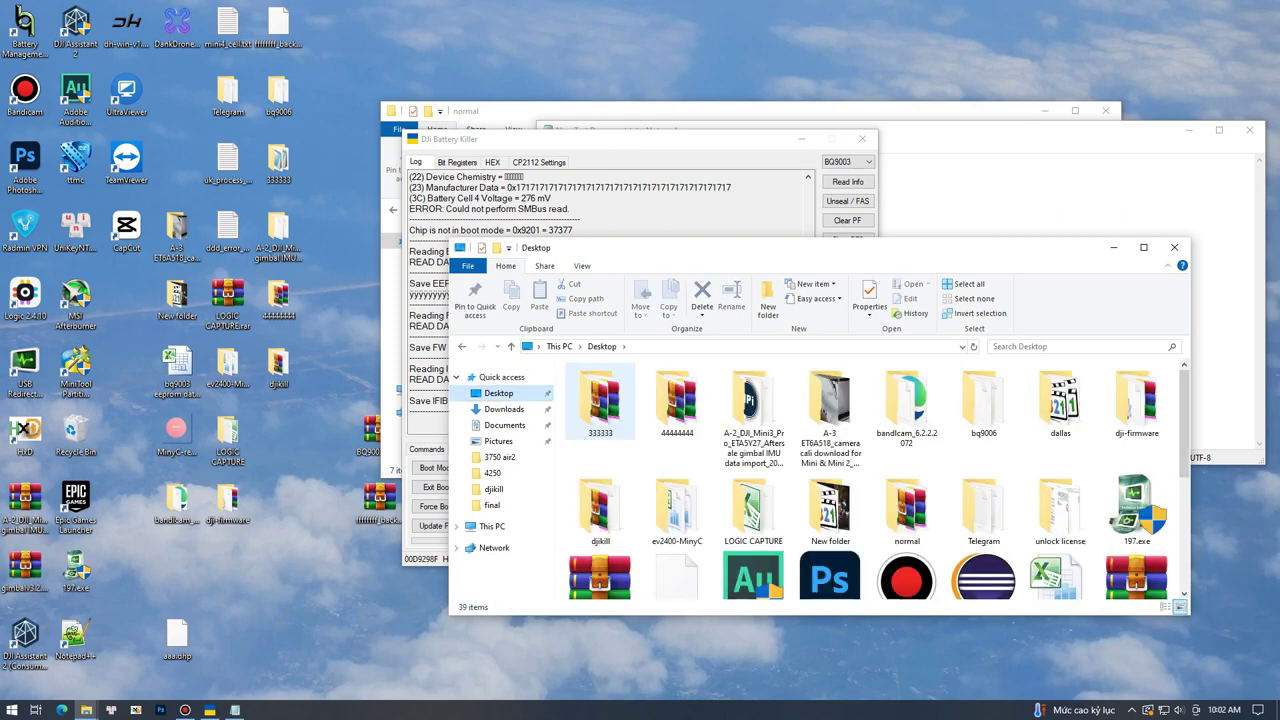
{"action": "left_click", "coordinate": [462, 347]}
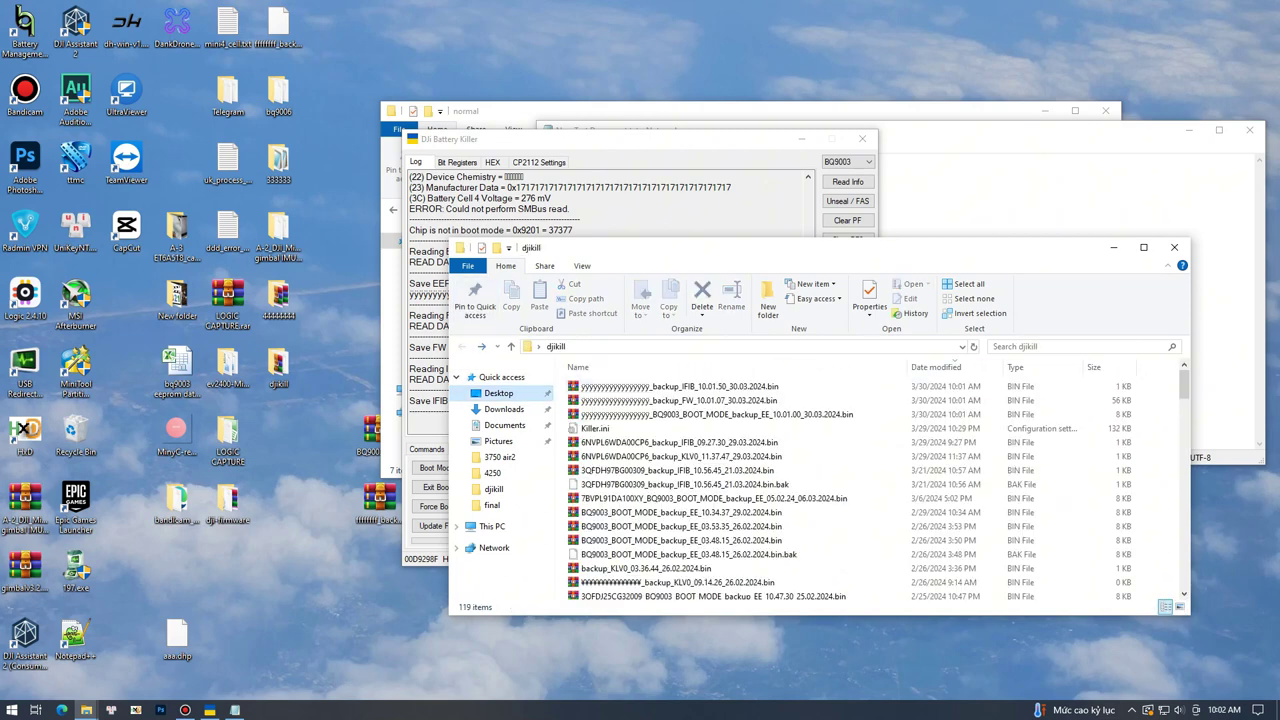
{"action": "left_click", "coordinate": [661, 387]}
{"action": "left_click", "coordinate": [667, 401]}
{"action": "left_click", "coordinate": [672, 415]}
{"action": "left_click_drag", "start_coordinate": [680, 414], "coordinate": [50, 293]}
{"action": "left_click_drag", "start_coordinate": [70, 270], "coordinate": [25, 430]}
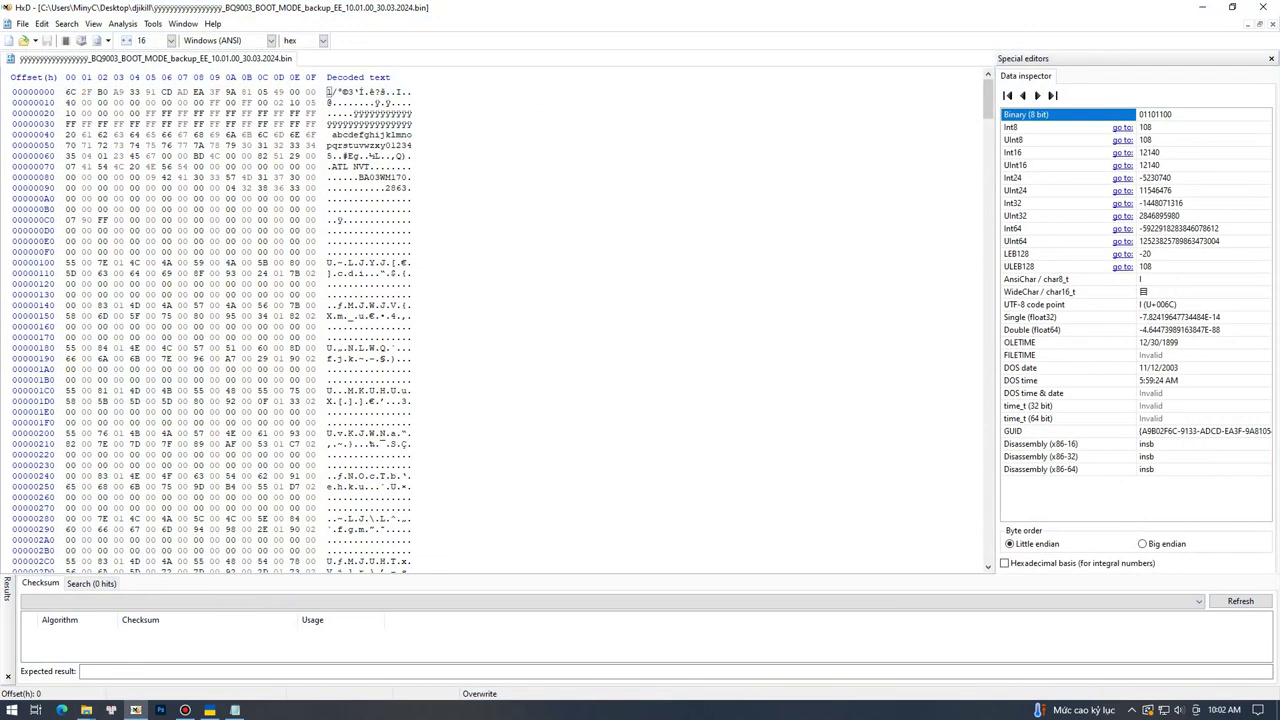
Examine the device name text and the remaining data blocks of the EEPROM backup.
{"action": "left_click_drag", "start_coordinate": [359, 177], "coordinate": [408, 177]}
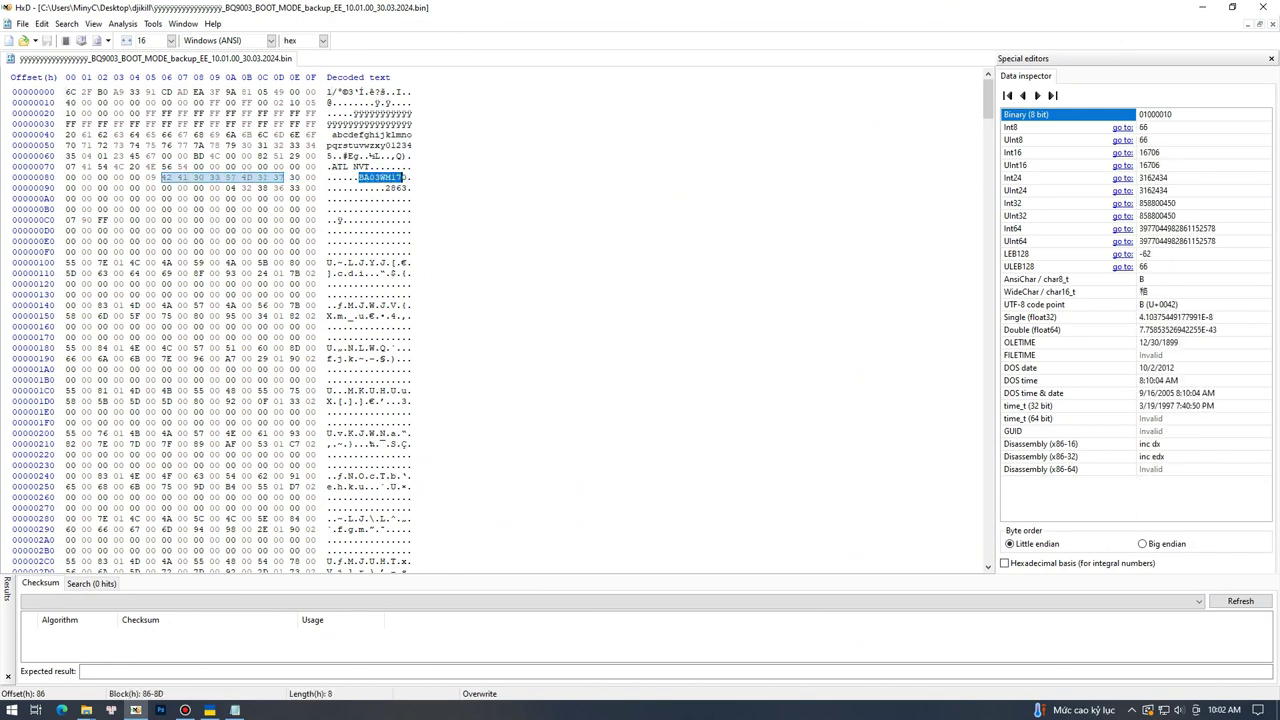
{"action": "scroll", "coordinate": [210, 320], "scroll_direction": "down", "scroll_amount": 20}
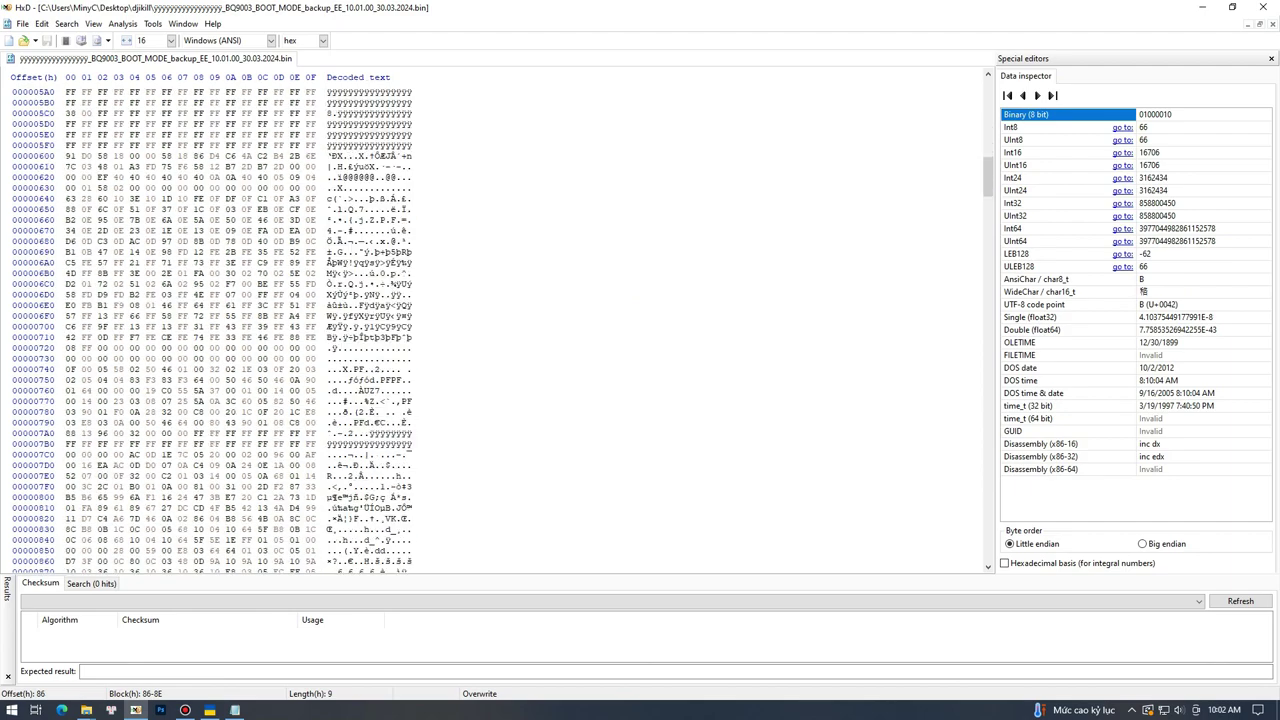
{"action": "scroll", "coordinate": [210, 320], "scroll_direction": "down", "scroll_amount": 20}
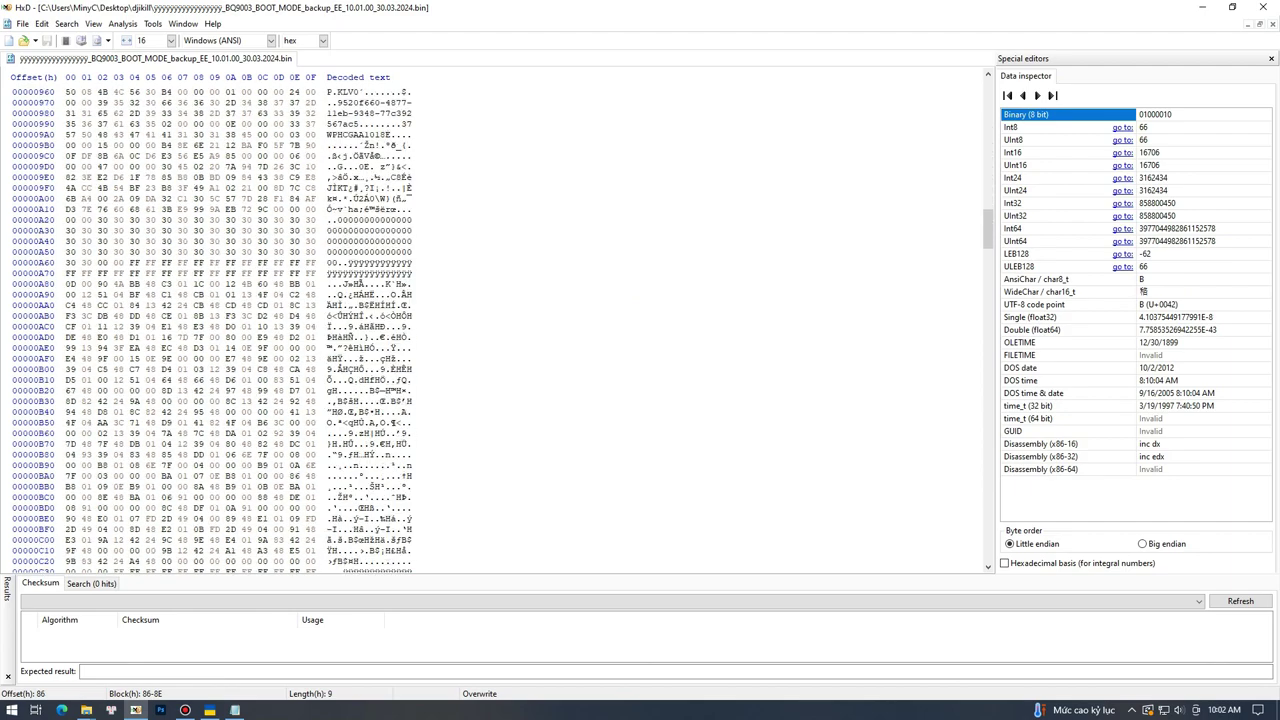
{"action": "scroll", "coordinate": [210, 320], "scroll_direction": "down", "scroll_amount": 20}
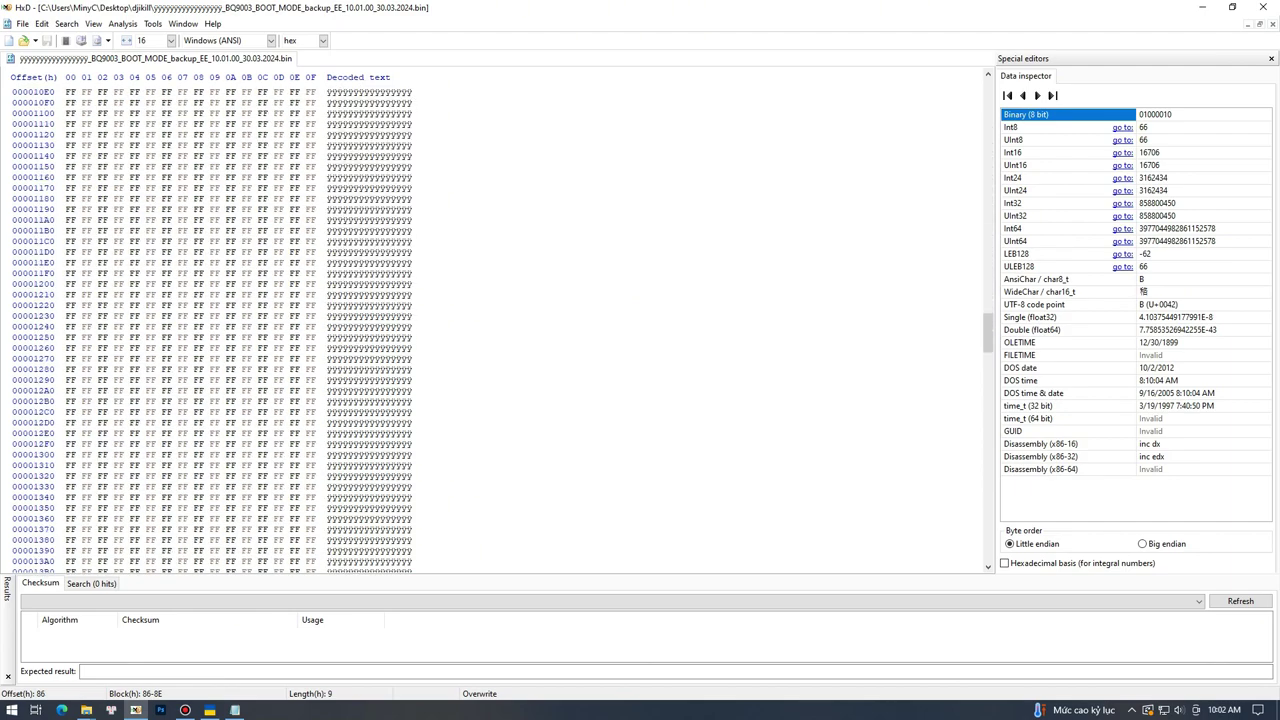
{"action": "scroll", "coordinate": [210, 320], "scroll_direction": "down", "scroll_amount": 20}
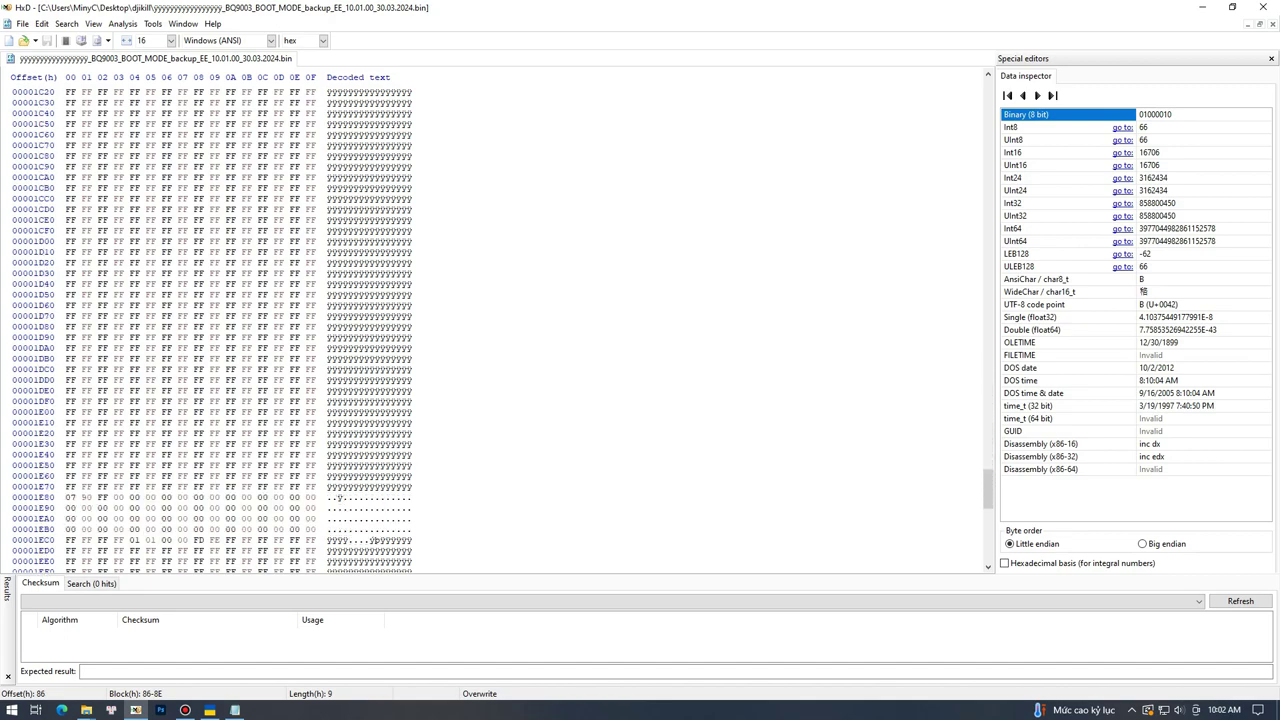
{"action": "scroll", "coordinate": [210, 320], "scroll_direction": "up", "scroll_amount": 20}
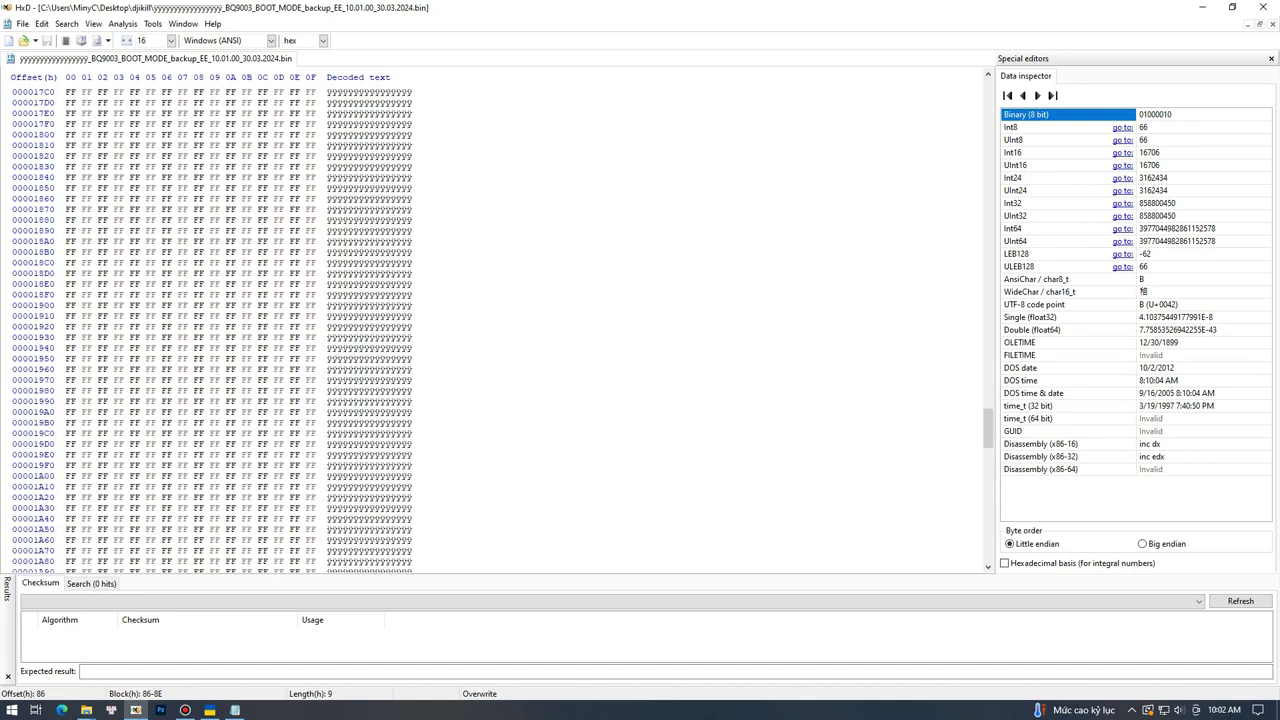
Switch back to DJI Battery Killer, take the chip out of boot mode, and reread the battery info to check its Manufacturer Data line.
{"action": "scroll", "coordinate": [210, 320], "scroll_direction": "up", "scroll_amount": 20}
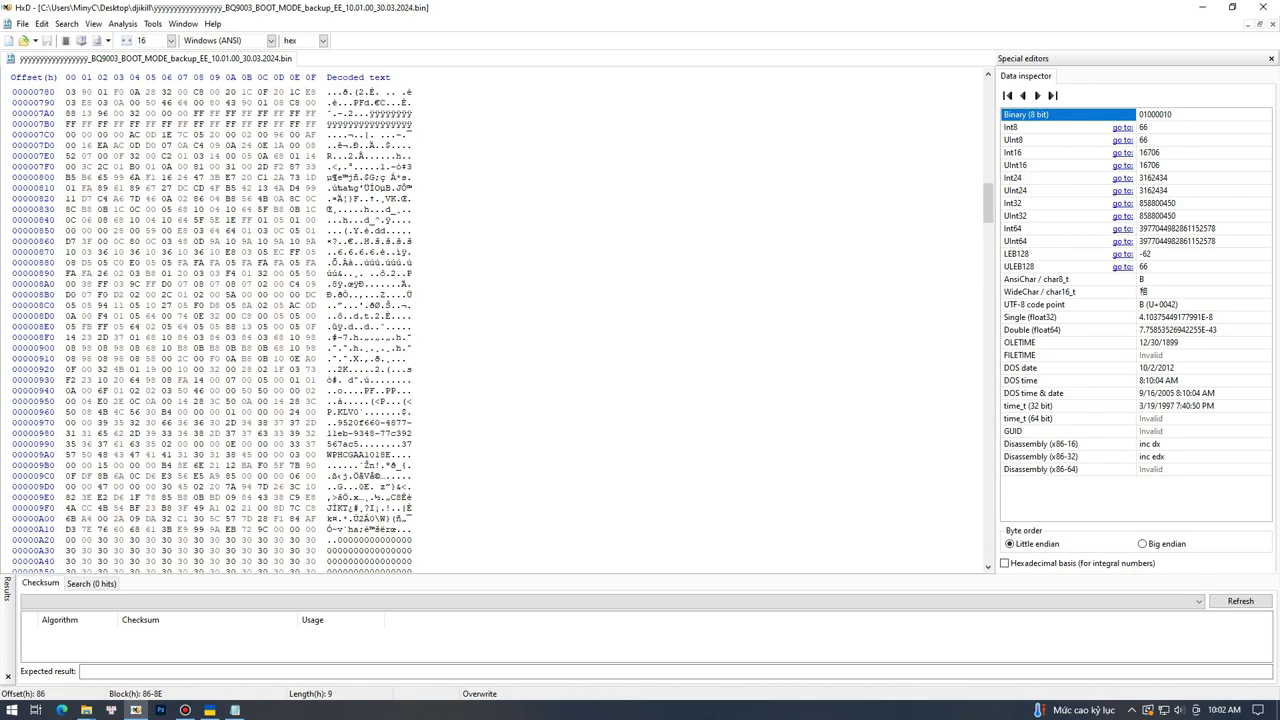
{"action": "scroll", "coordinate": [210, 320], "scroll_direction": "up", "scroll_amount": 10}
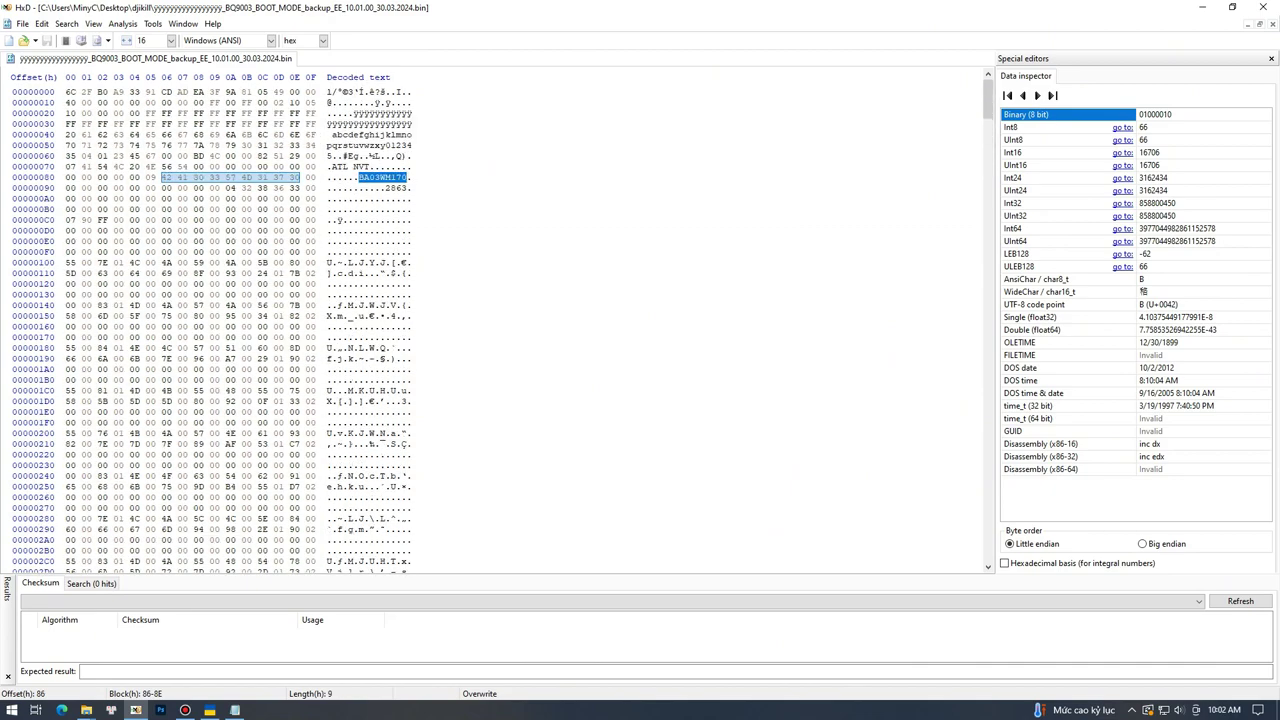
{"action": "left_click", "coordinate": [1202, 7]}
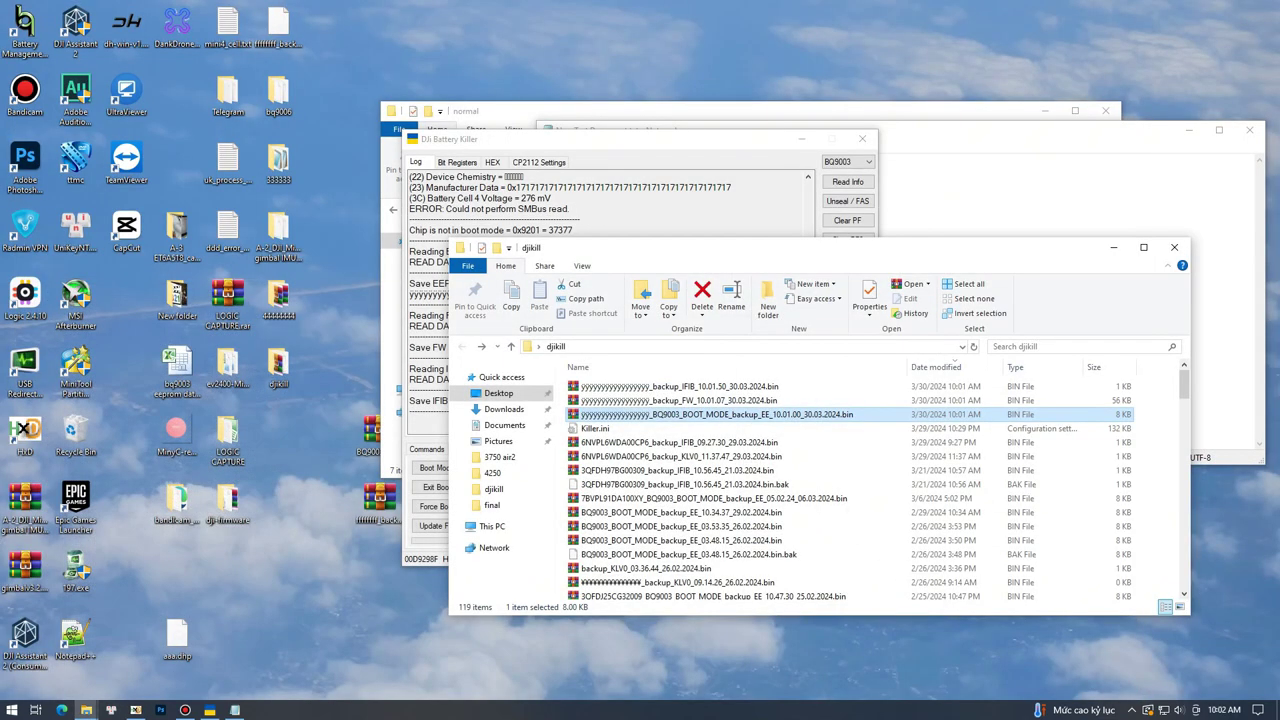
{"action": "key", "text": "alt+Tab"}
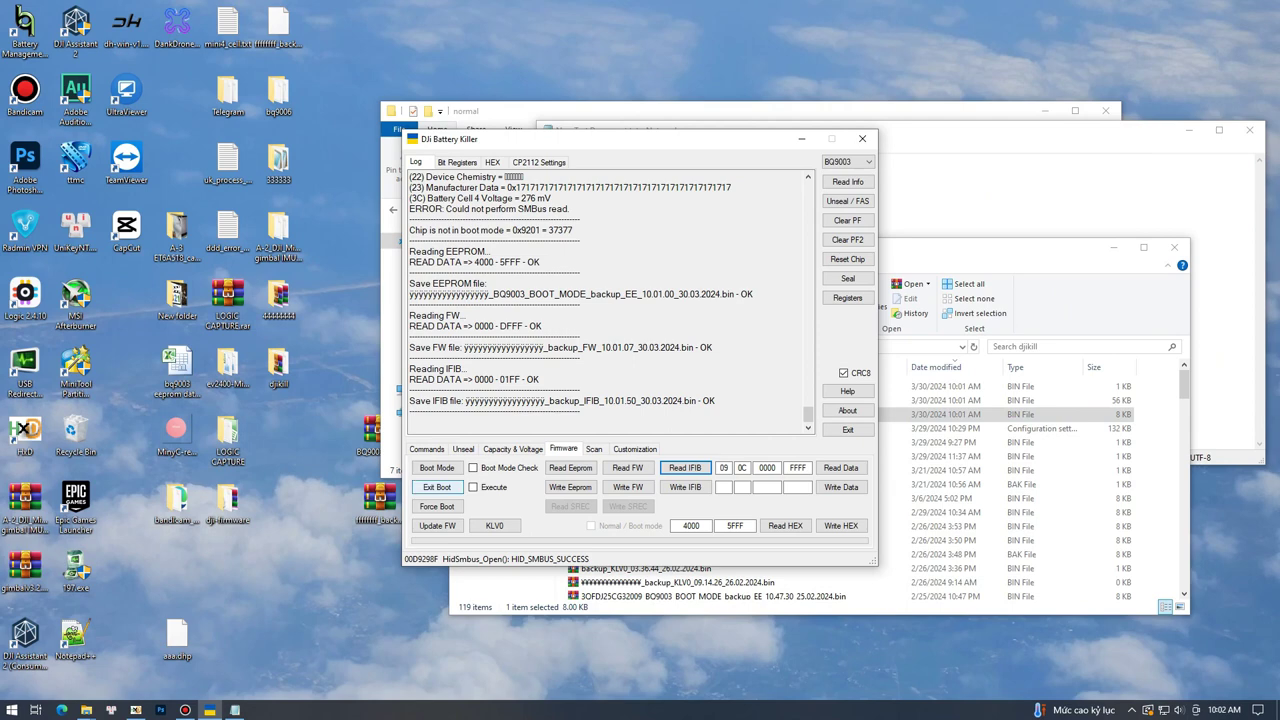
{"action": "left_click", "coordinate": [437, 487]}
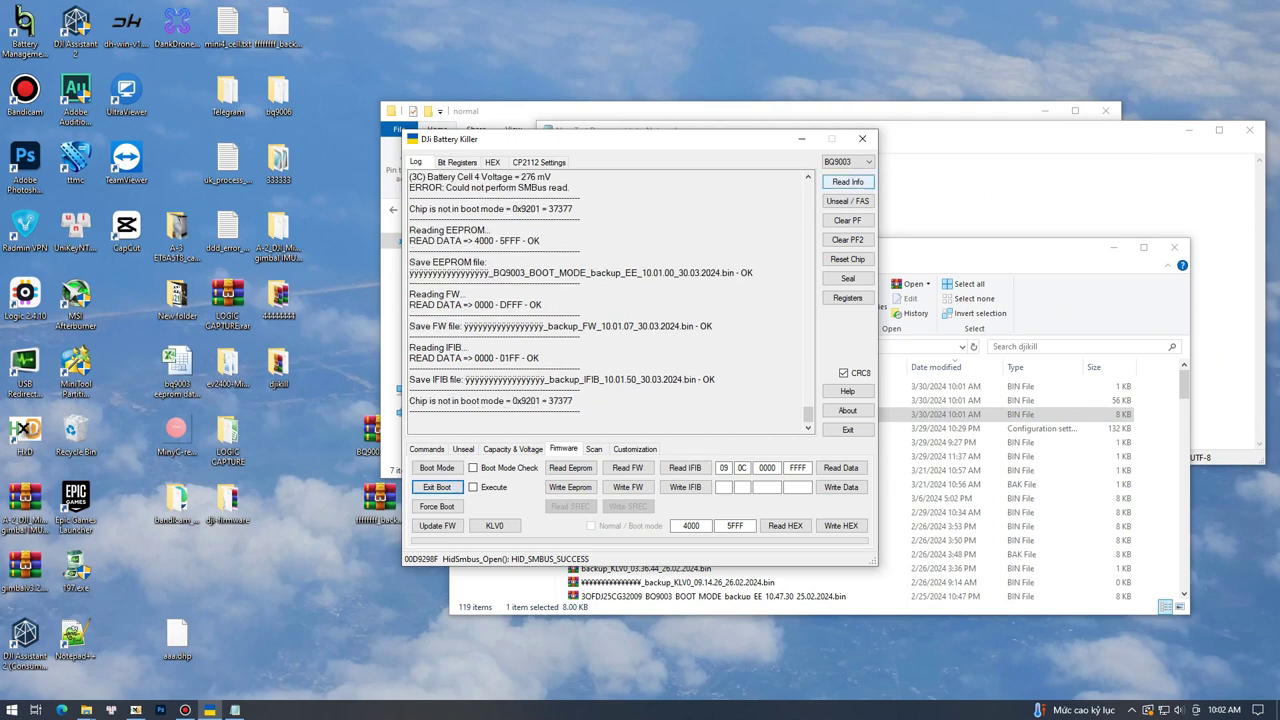
{"action": "left_click", "coordinate": [848, 182]}
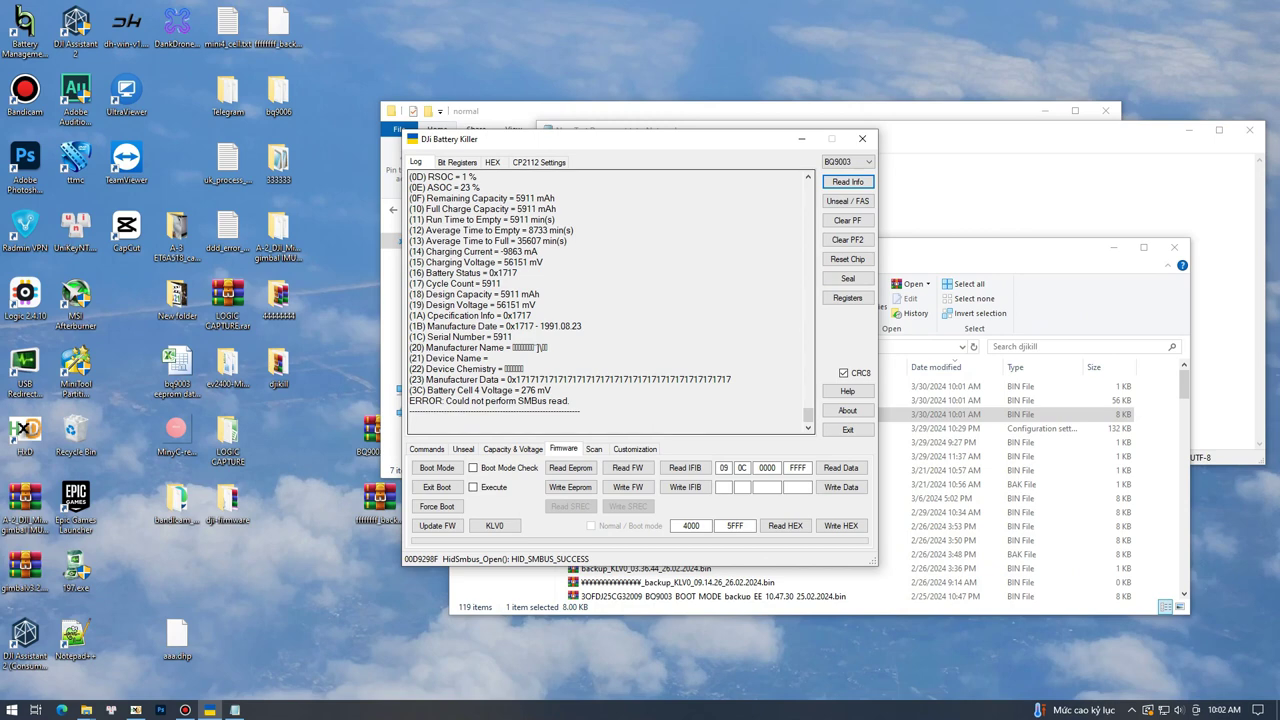
{"action": "left_click_drag", "start_coordinate": [732, 380], "coordinate": [409, 380]}
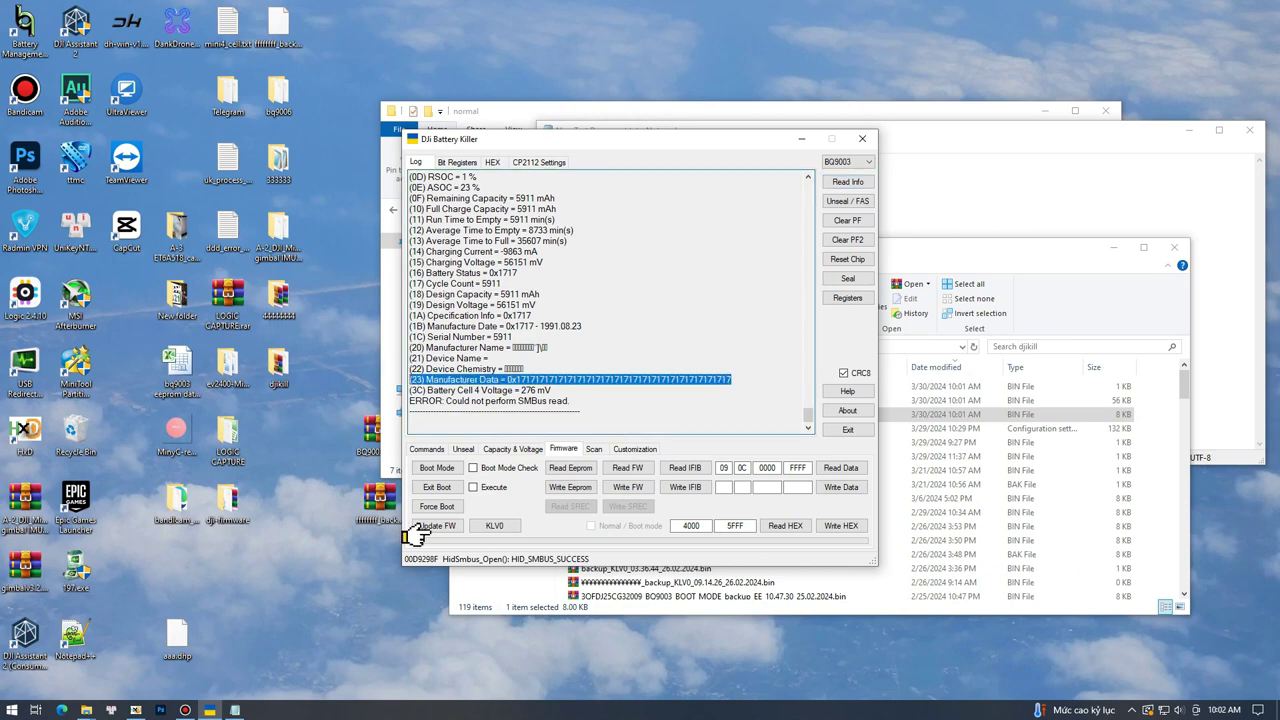
Send command 08 to the chip to leave boot mode and reread the battery info.
{"action": "left_click", "coordinate": [427, 449]}
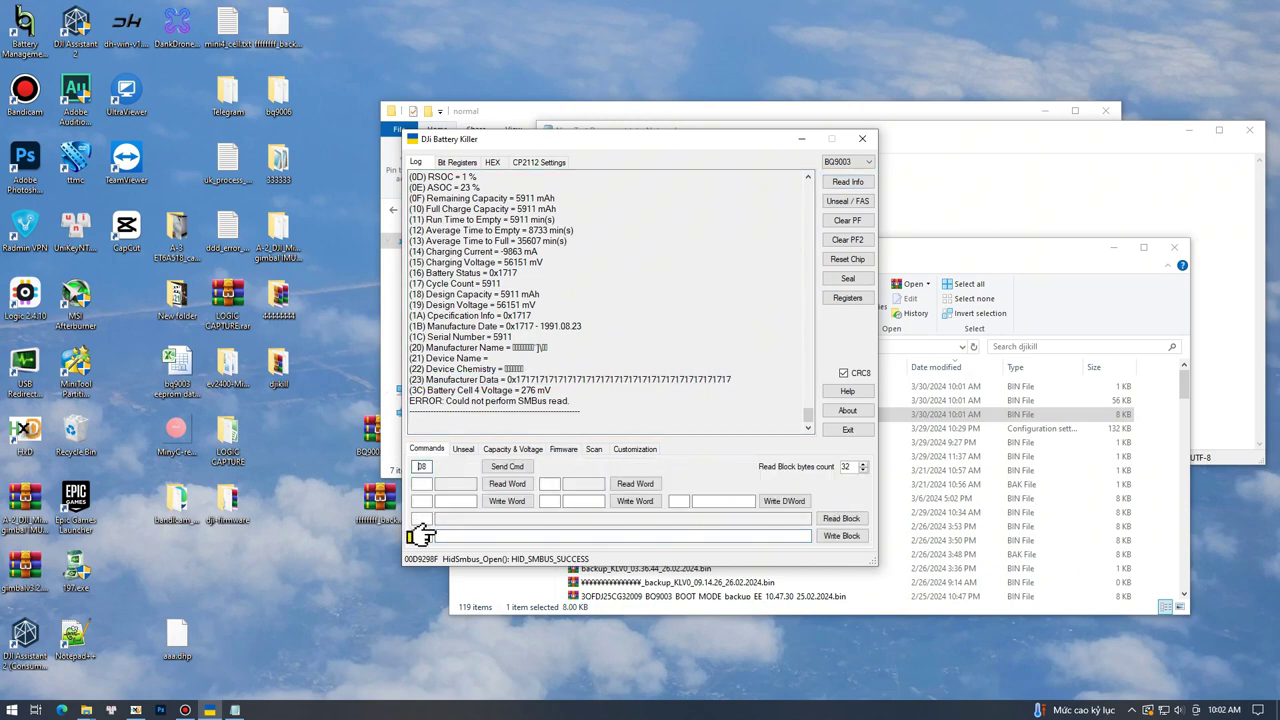
{"action": "key", "text": "Return"}
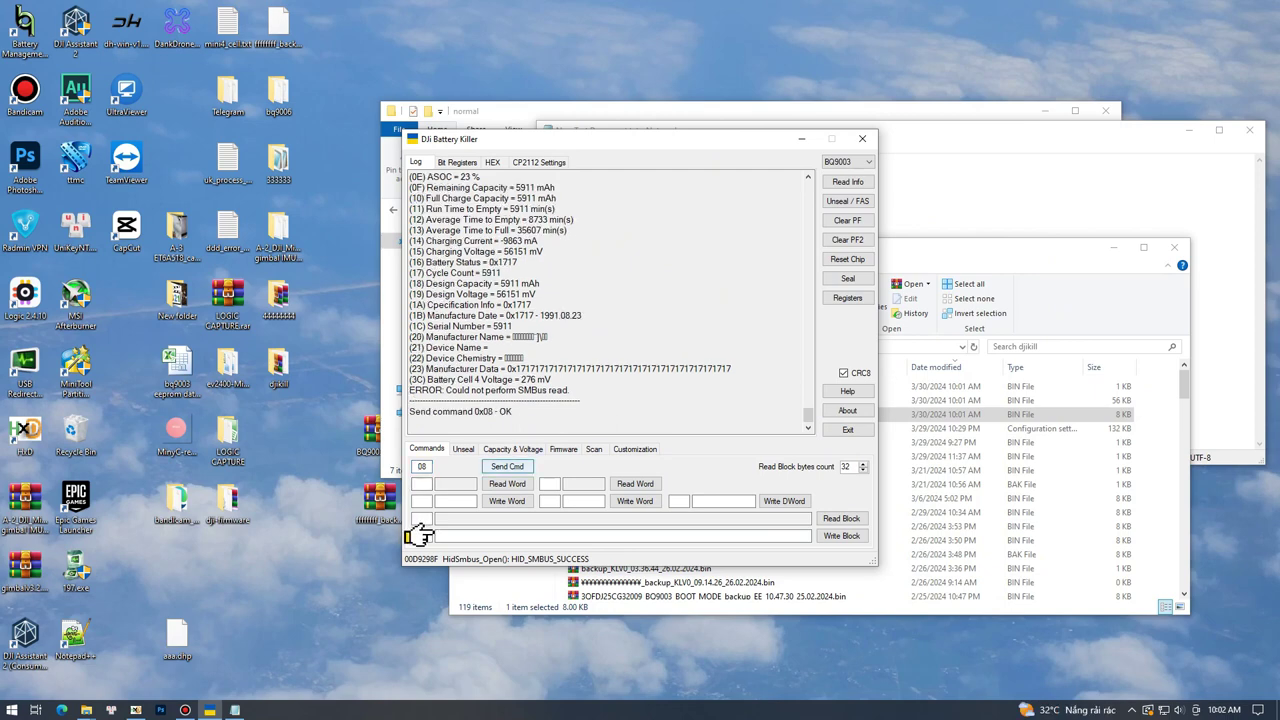
{"action": "left_click", "coordinate": [848, 182]}
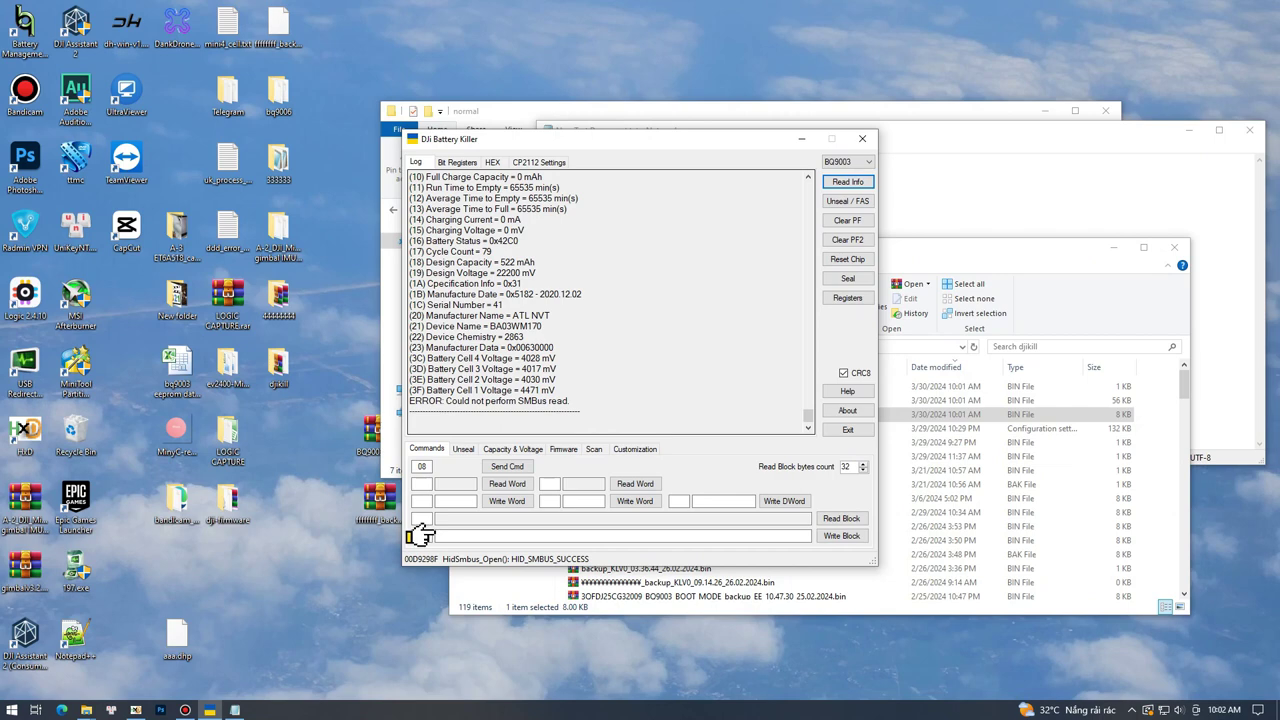
Reread the battery info and check the listed values in the log, including the RSOC and Cycle Count lines.
{"action": "key", "text": "shift+Up"}
{"action": "key", "text": "shift+Up"}
{"action": "key", "text": "shift+Up"}
{"action": "key", "text": "shift+Up"}
{"action": "key", "text": "shift+Up"}
{"action": "key", "text": "shift+Up"}
{"action": "key", "text": "shift+Up"}
{"action": "key", "text": "shift+Up"}
{"action": "key", "text": "shift+Up"}
{"action": "key", "text": "shift+Up"}
{"action": "key", "text": "shift+Up"}
{"action": "key", "text": "shift+Up"}
{"action": "key", "text": "shift+Up"}
{"action": "key", "text": "shift+Up"}
{"action": "key", "text": "shift+Up"}
{"action": "key", "text": "shift+Up"}
{"action": "key", "text": "shift+Up"}
{"action": "key", "text": "shift+Up"}
{"action": "key", "text": "shift+Up"}
{"action": "key", "text": "shift+Up"}
{"action": "key", "text": "Tab"}
{"action": "key", "text": "Tab"}
{"action": "key", "text": "Return"}
{"action": "scroll", "coordinate": [610, 302], "scroll_direction": "up", "scroll_amount": 3}
{"action": "left_click_drag", "start_coordinate": [487, 252], "coordinate": [426, 252]}
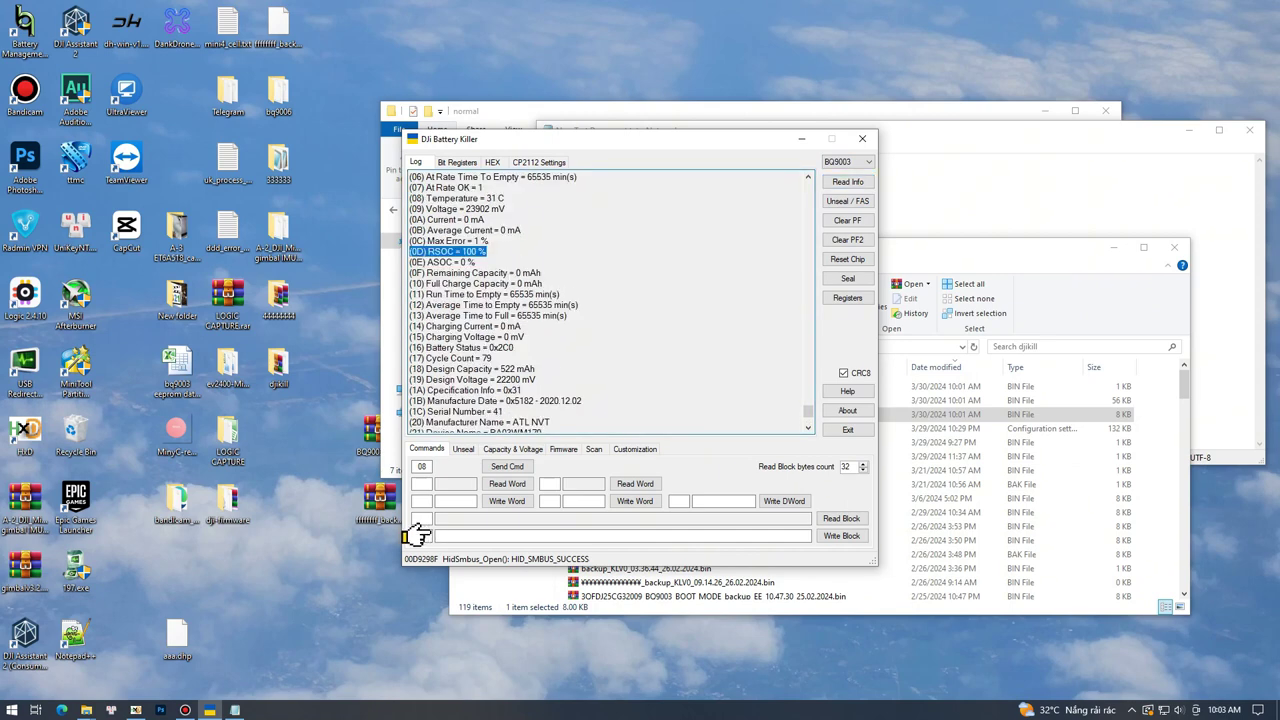
{"action": "left_click_drag", "start_coordinate": [492, 358], "coordinate": [411, 358]}
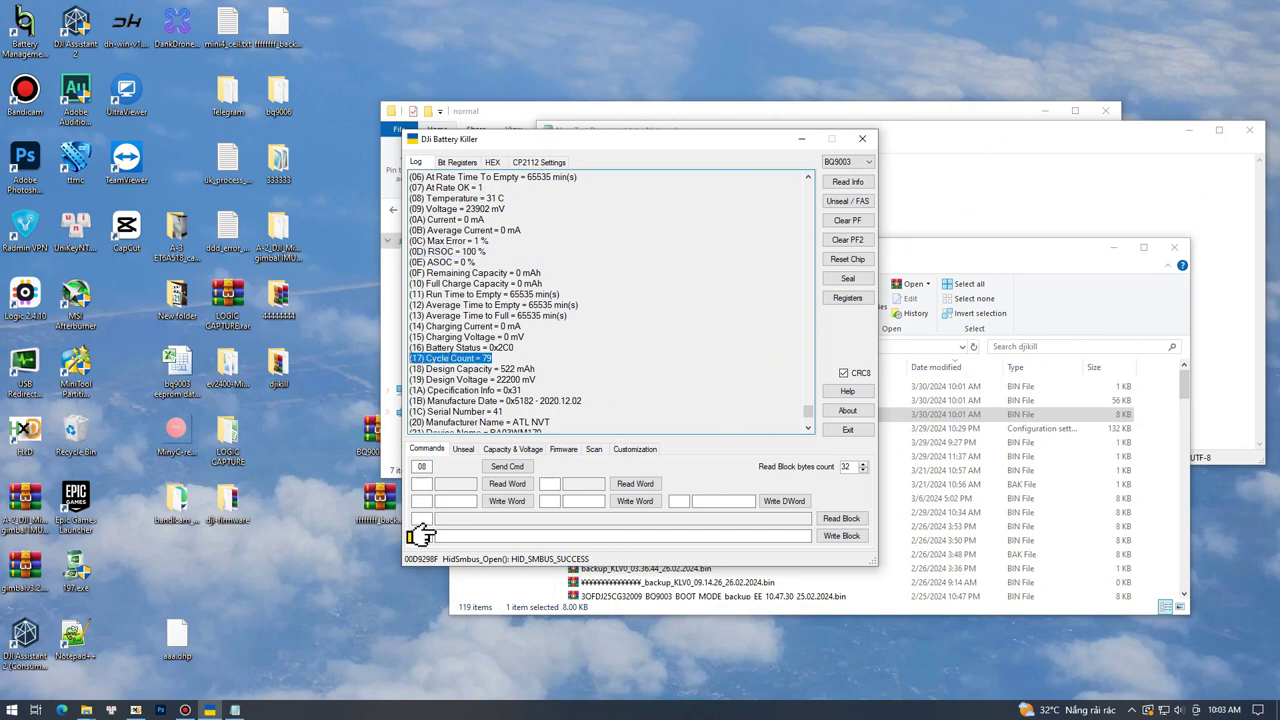
Read the chip's bit registers, reread the battery info, and review the charge and capacity lines in the log.
{"action": "left_click", "coordinate": [848, 298]}
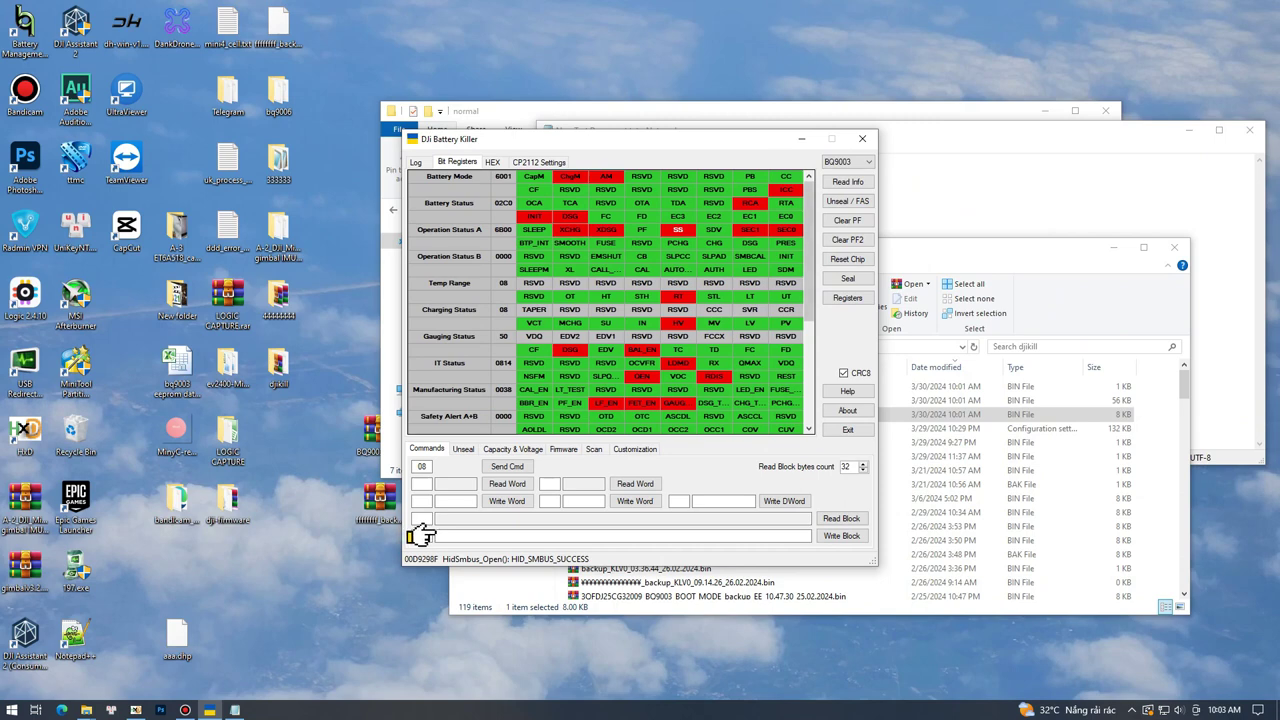
{"action": "left_click", "coordinate": [848, 182]}
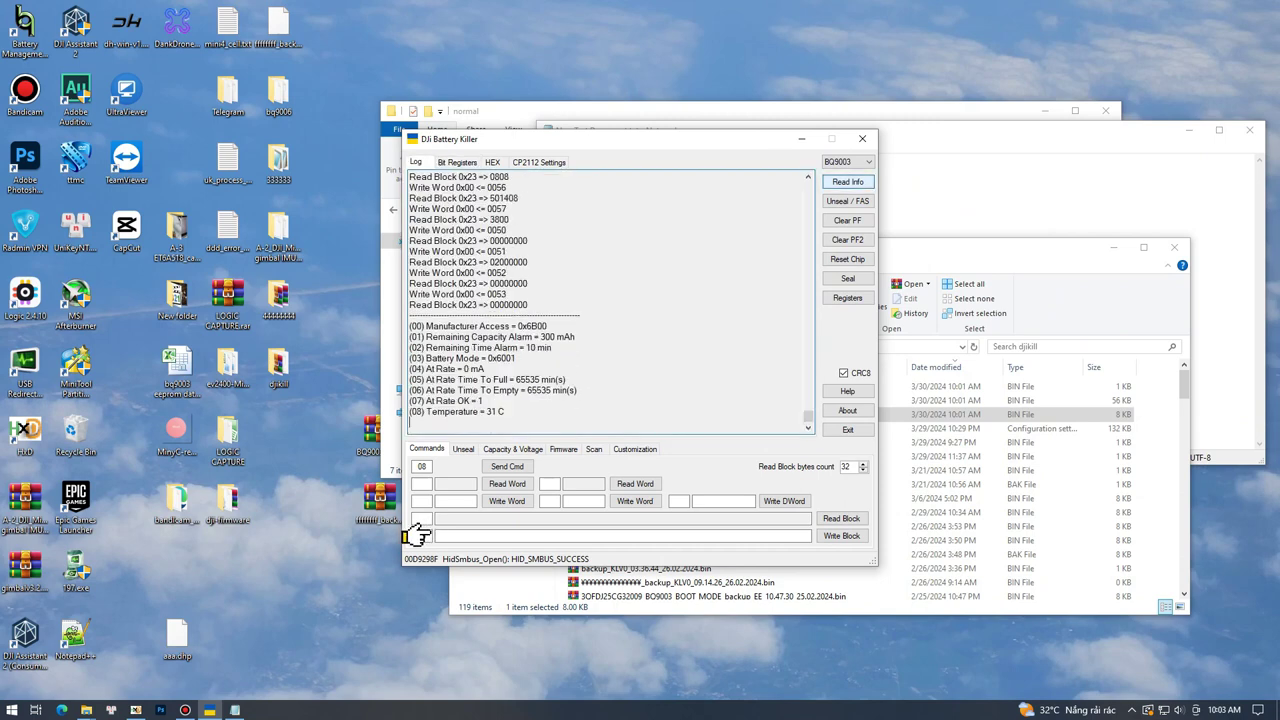
{"action": "scroll", "coordinate": [610, 305], "scroll_direction": "up", "scroll_amount": 7}
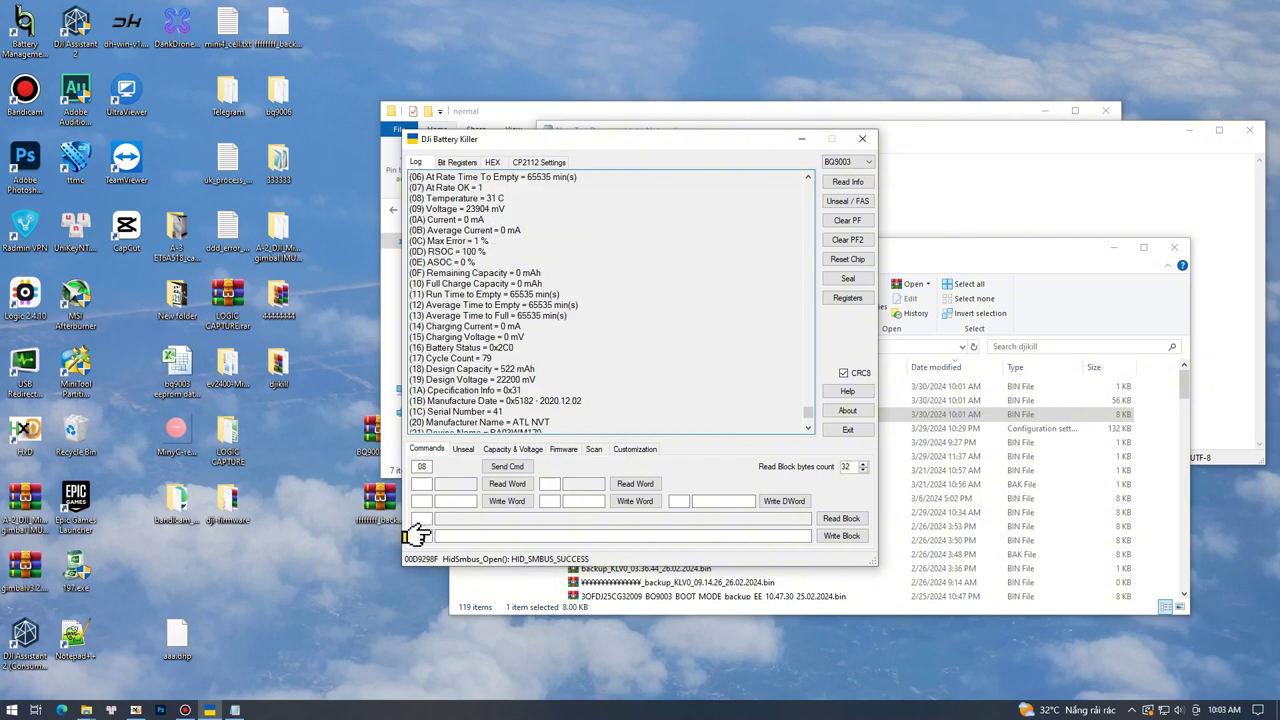
Unseal the chip to full access, try to clear PF2, and check both responses in the log.
{"action": "key", "text": "alt+u"}
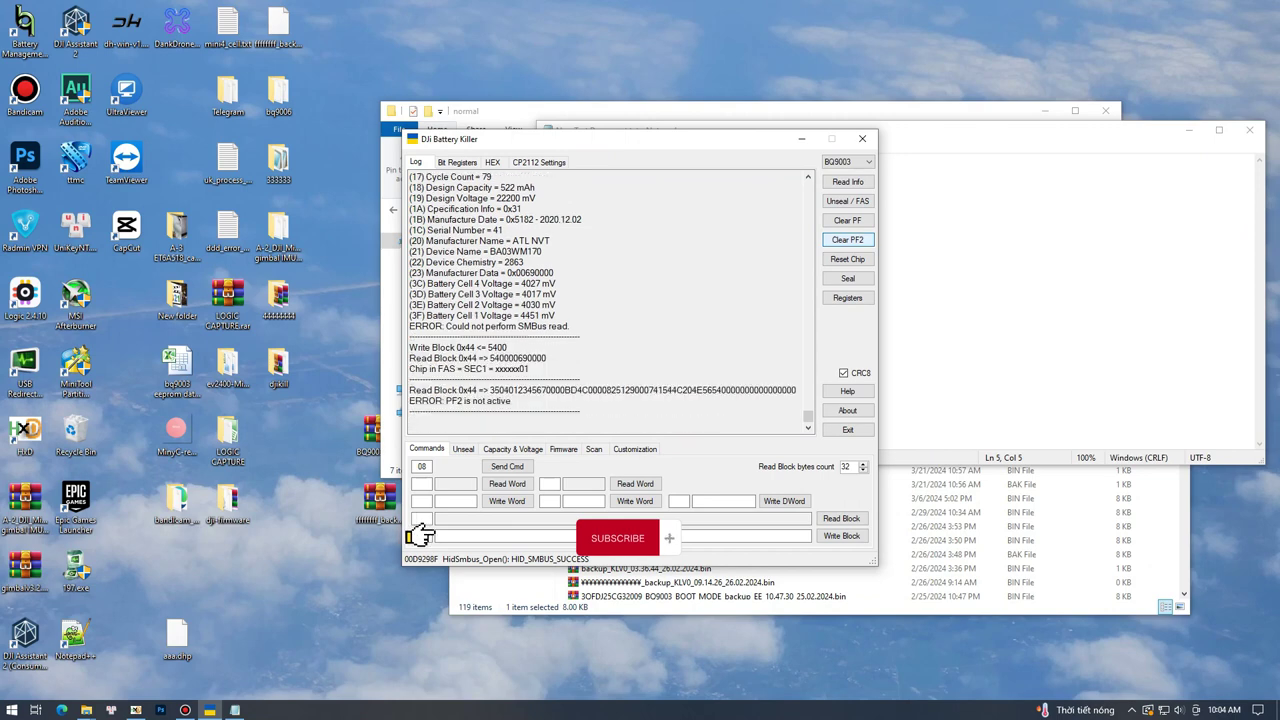
{"action": "left_click_drag", "start_coordinate": [530, 369], "coordinate": [390, 369]}
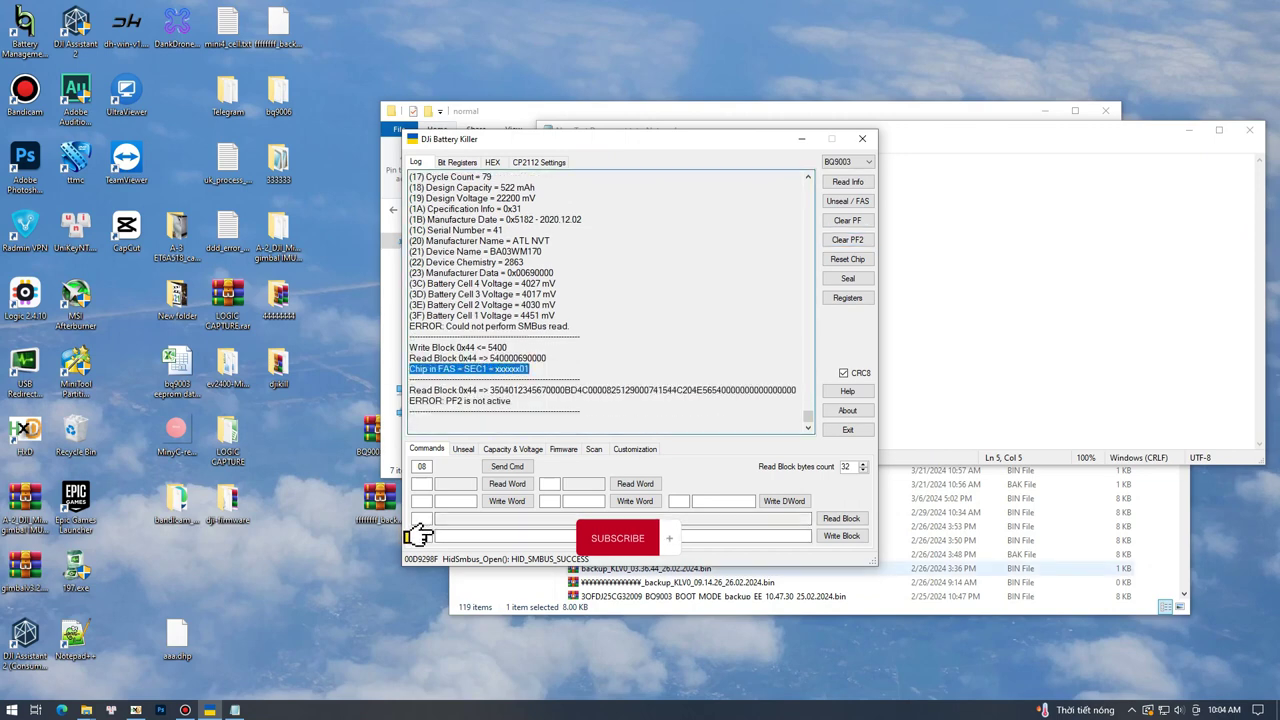
{"action": "left_click_drag", "start_coordinate": [512, 401], "coordinate": [409, 380]}
Read the bit registers again, look over the Unseal functions, and reread the battery info.
{"action": "left_click", "coordinate": [848, 298]}
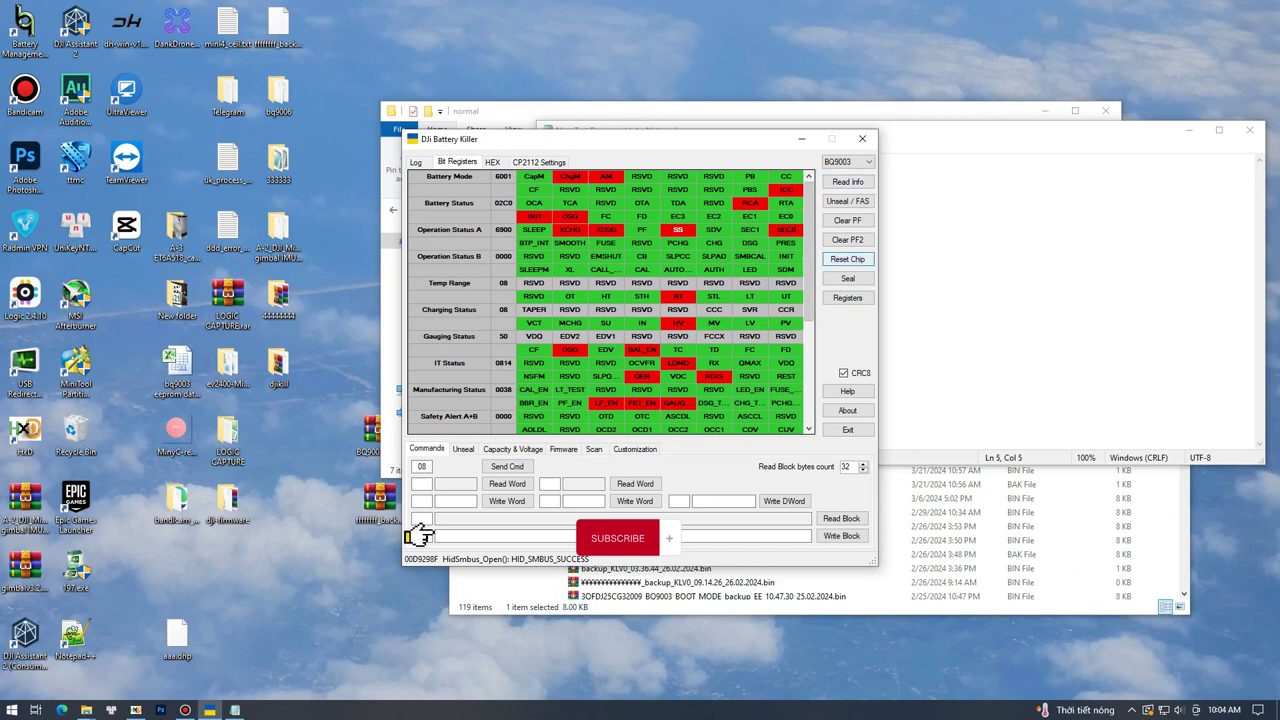
{"action": "left_click", "coordinate": [463, 449]}
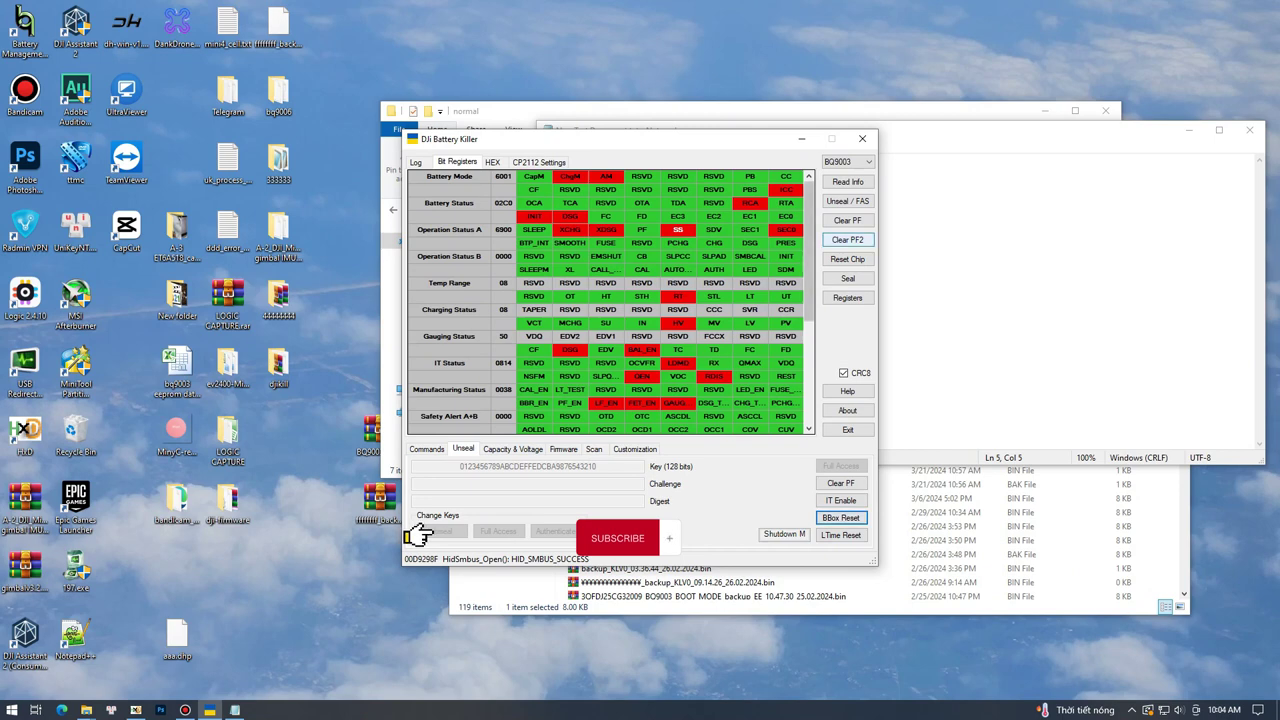
{"action": "left_click", "coordinate": [848, 182]}
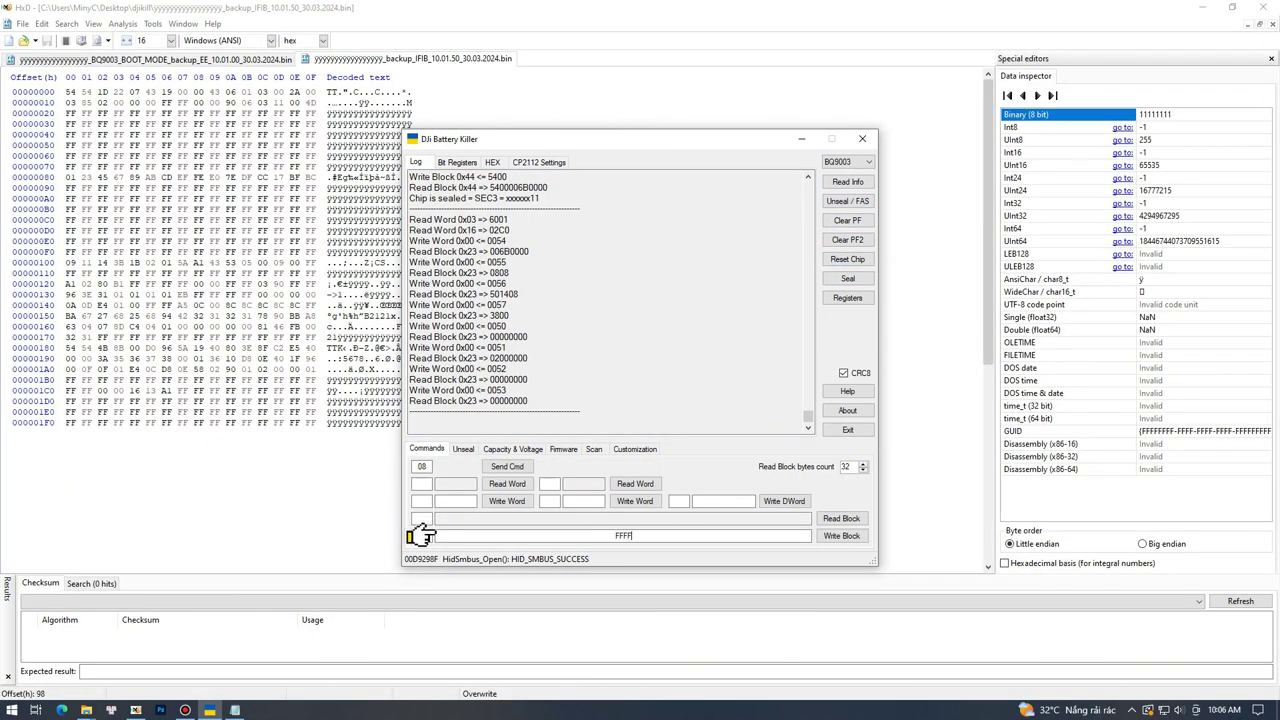
Write the block FFFF to command 0x44 four times.
{"action": "left_click", "coordinate": [842, 536]}
{"action": "left_click", "coordinate": [842, 536]}
{"action": "left_click", "coordinate": [842, 536]}
{"action": "left_click", "coordinate": [842, 536]}
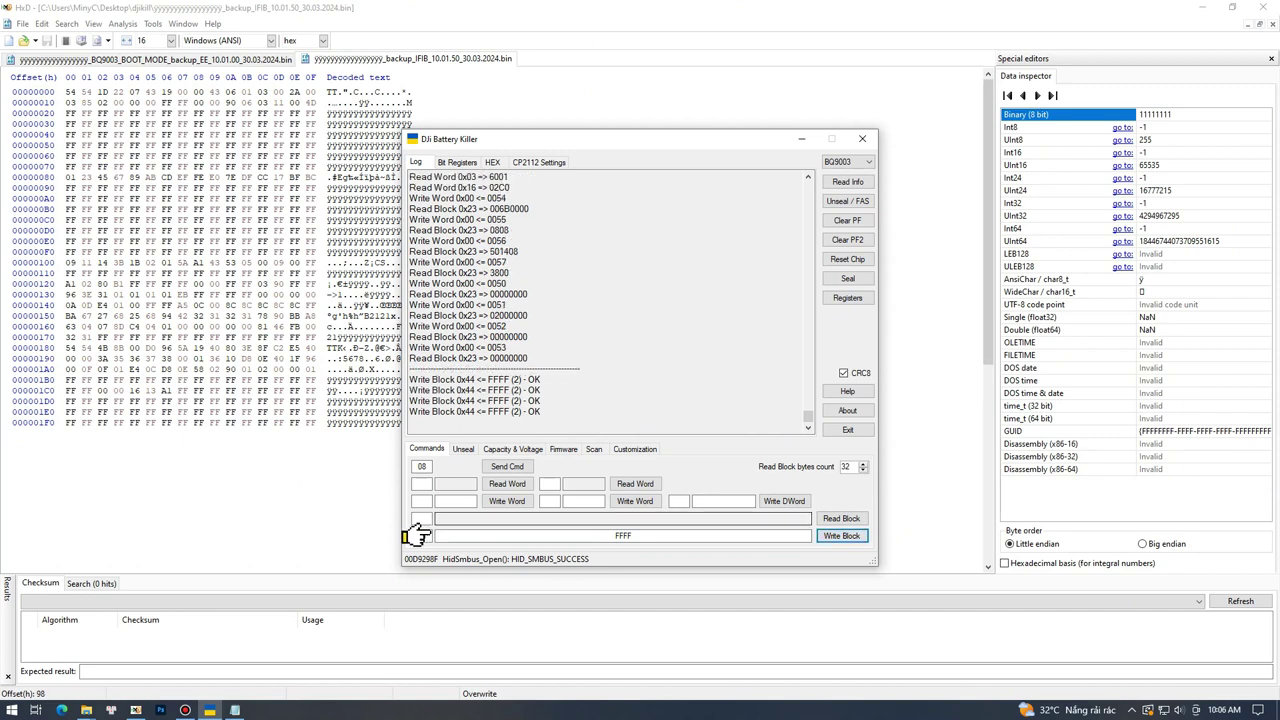
Read the bit registers to check the chip's security bits and reread the battery info.
{"action": "left_click", "coordinate": [848, 298]}
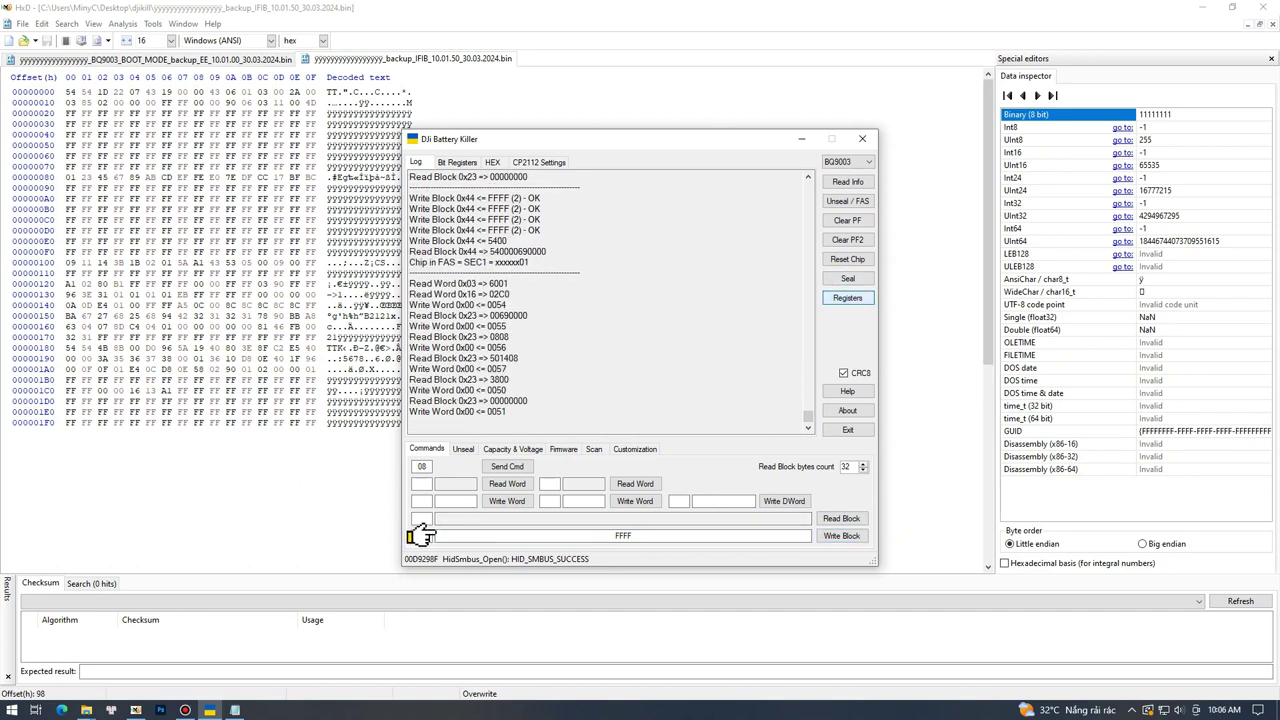
{"action": "left_click", "coordinate": [848, 182]}
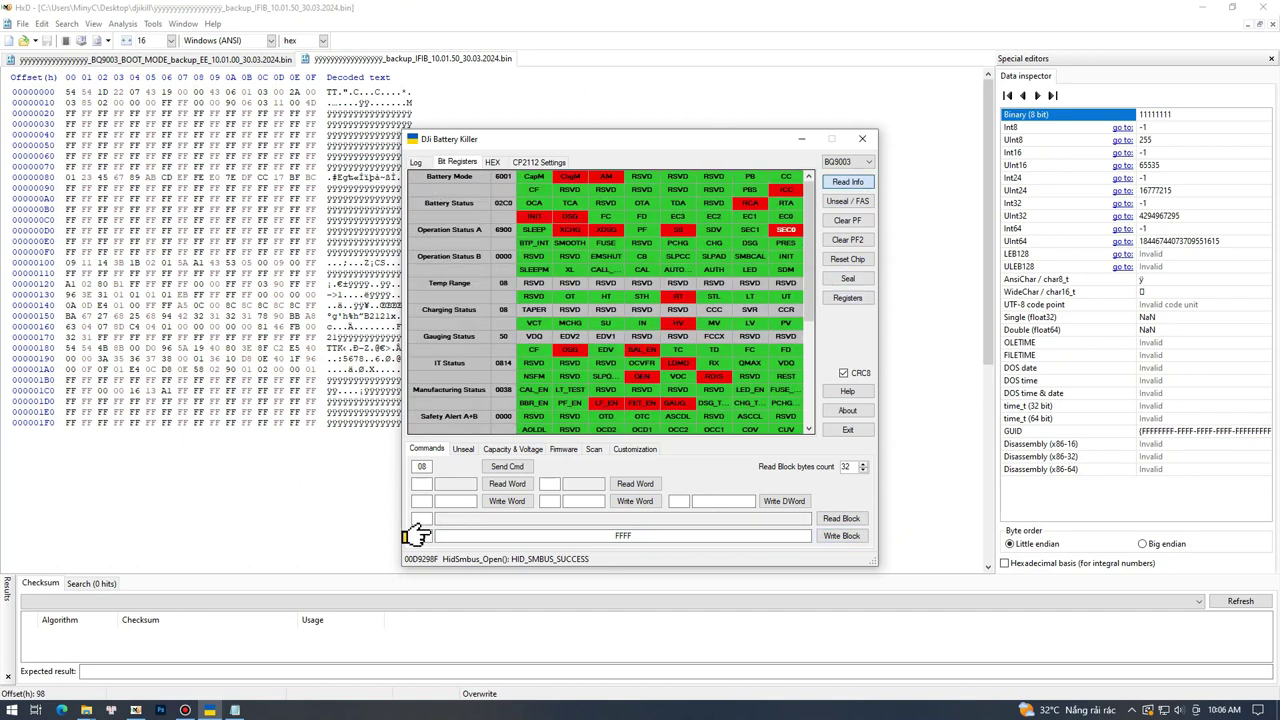
{"action": "left_click", "coordinate": [848, 182]}
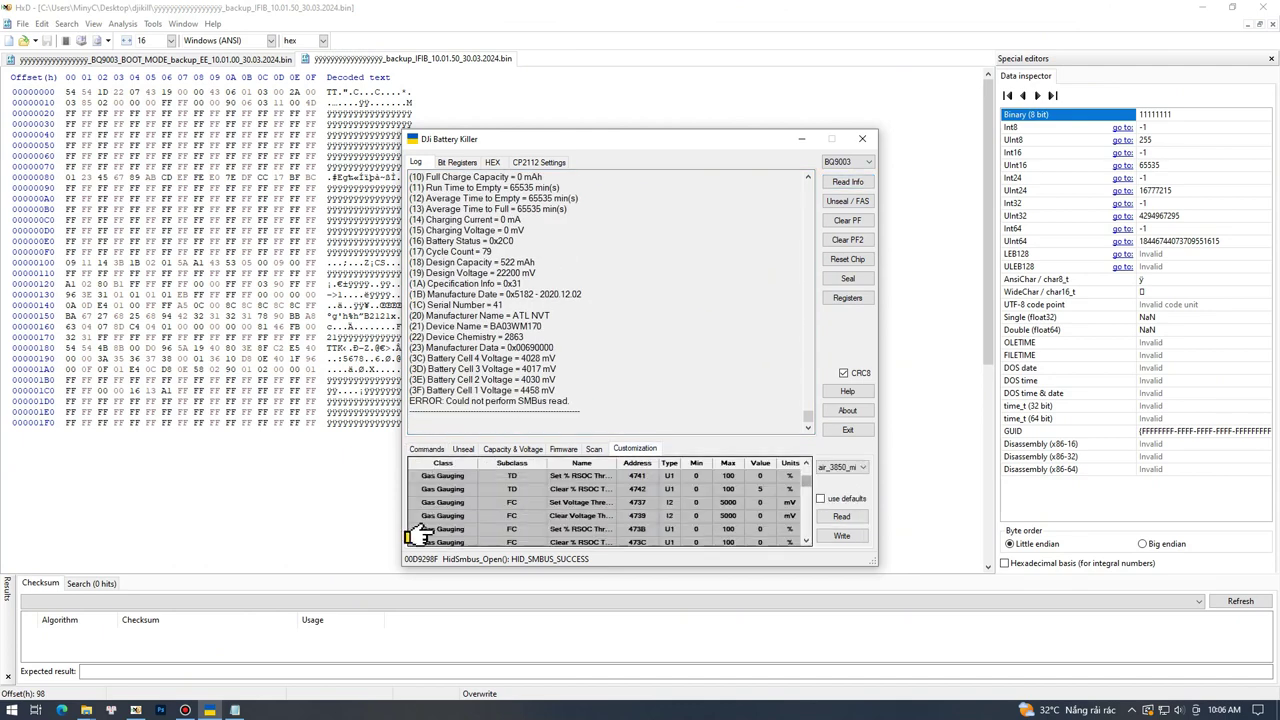
Read the customization parameters and the capacity and voltage values with the EEPROM backup turned off, and reread the battery info.
{"action": "left_click", "coordinate": [842, 517]}
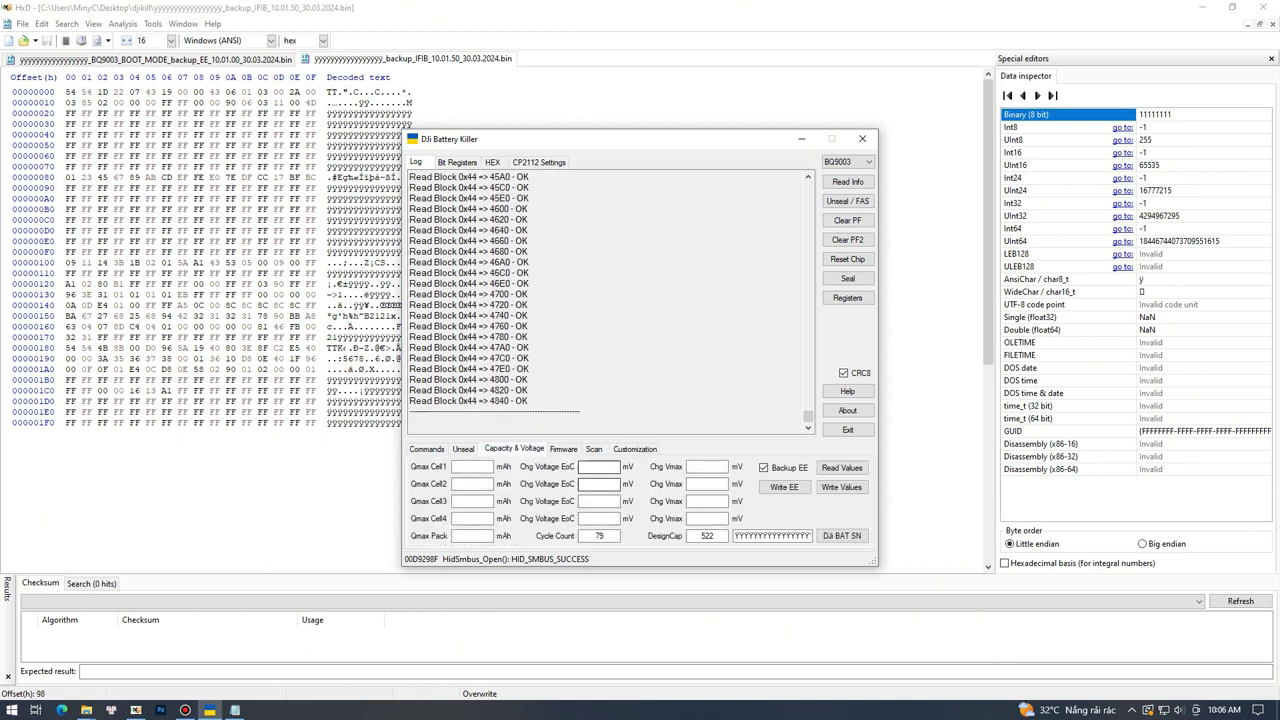
{"action": "left_click", "coordinate": [842, 468]}
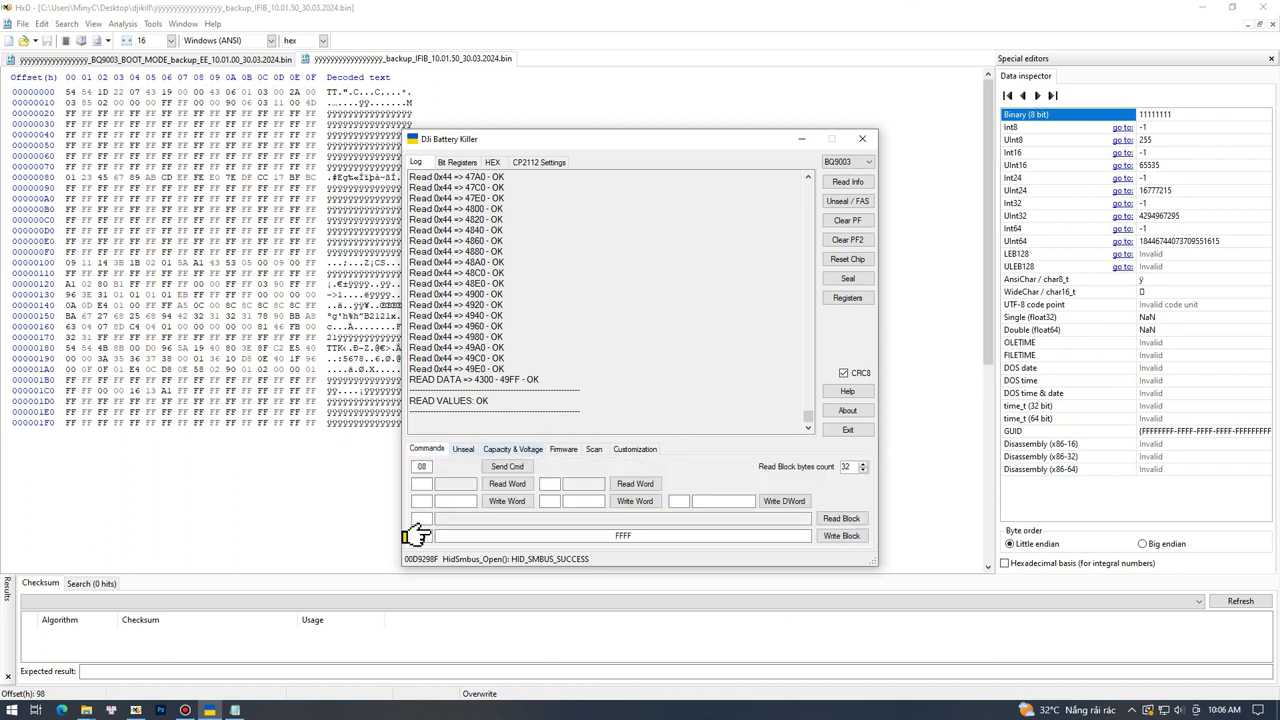
{"action": "left_click", "coordinate": [848, 182]}
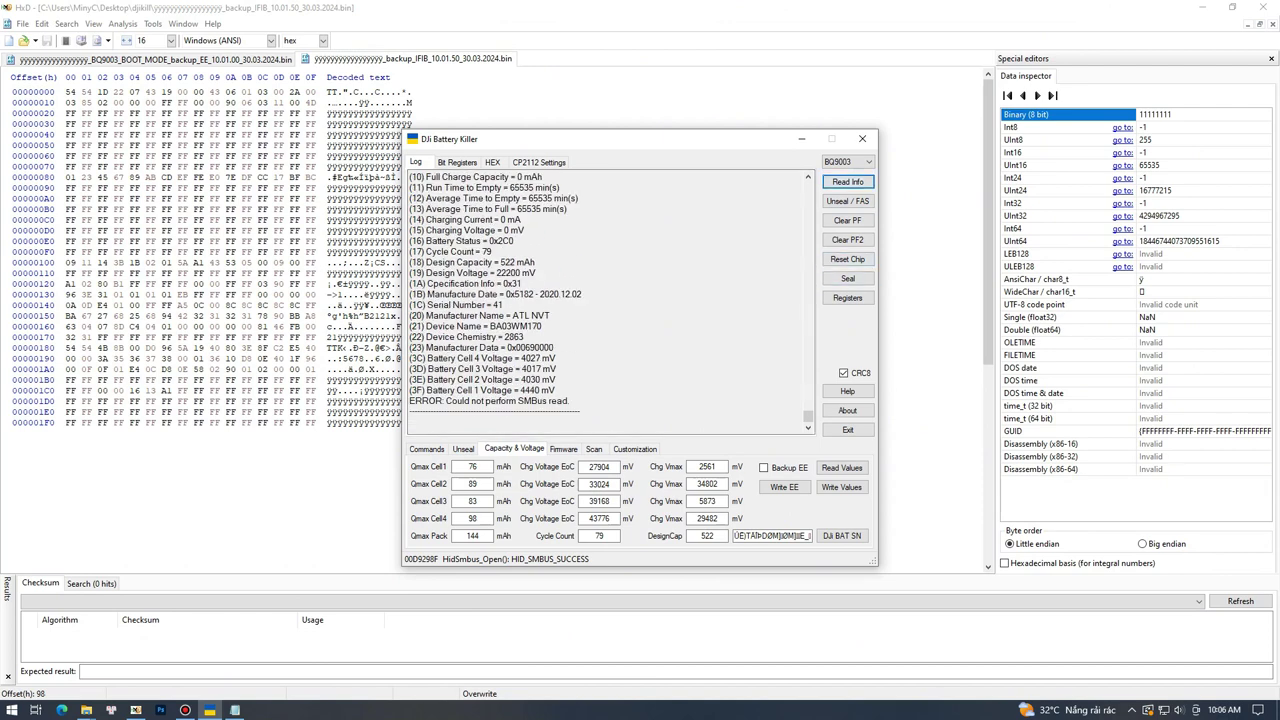
Try to clear PF2 on the chip in full access mode and reset the chip.
{"action": "left_click", "coordinate": [848, 240]}
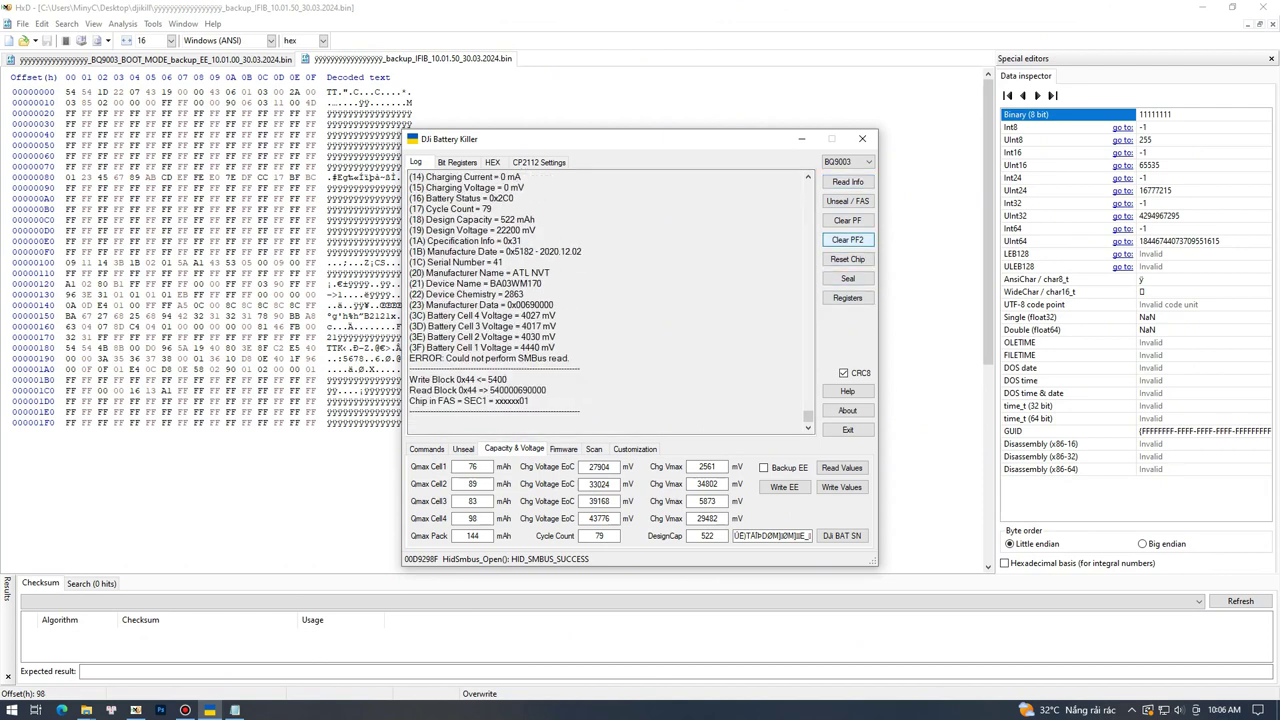
{"action": "mouse_move", "coordinate": [410, 379]}
{"action": "left_mouse_down"}
{"action": "mouse_move", "coordinate": [428, 379]}
{"action": "mouse_move", "coordinate": [410, 369]}
{"action": "left_mouse_up"}
{"action": "left_click", "coordinate": [847, 259]}
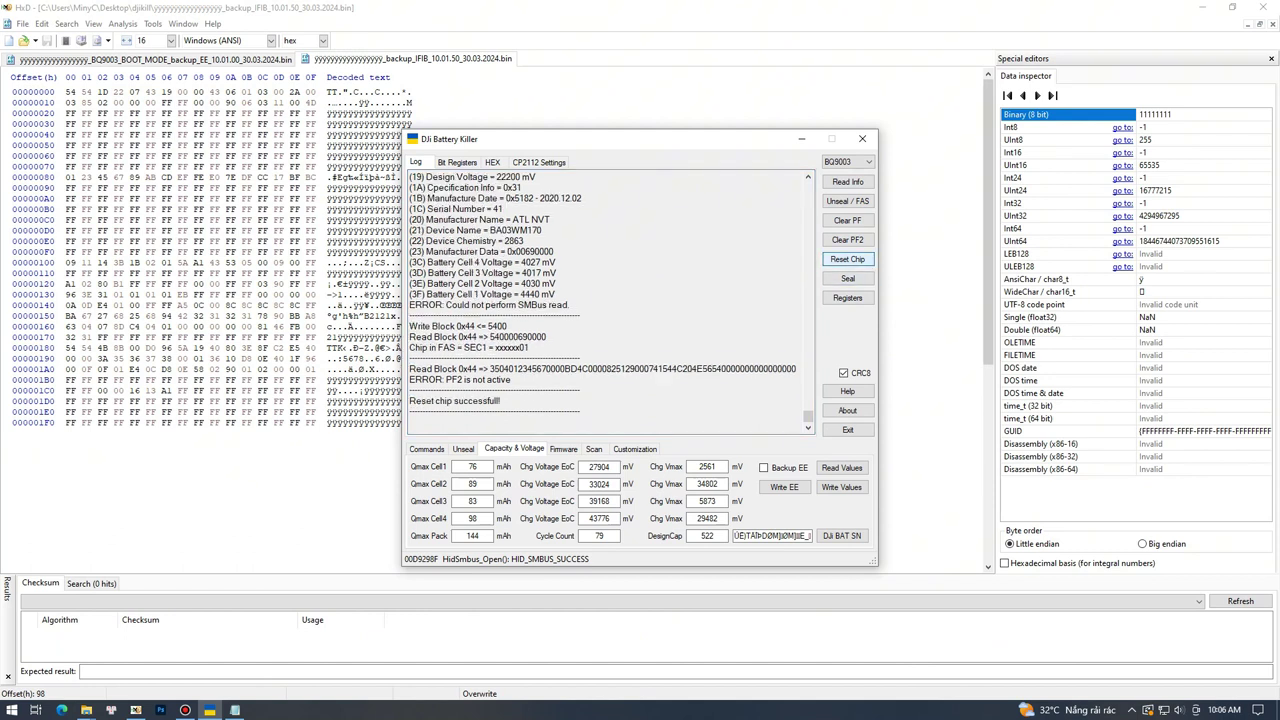